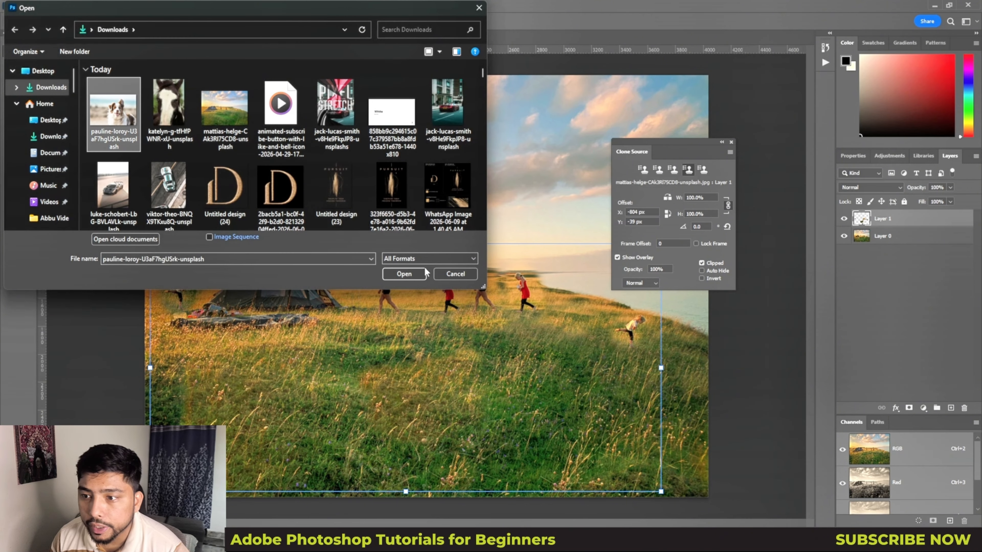
Open the selected dog photo from Downloads and add an empty layer above the background for Clone Stamp work
left_click(401, 277)
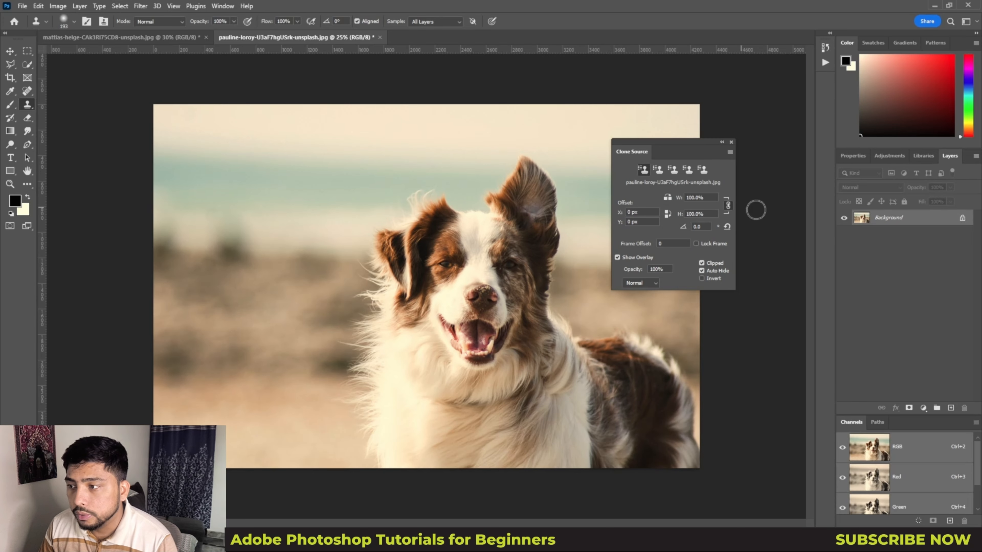
left_click(897, 263)
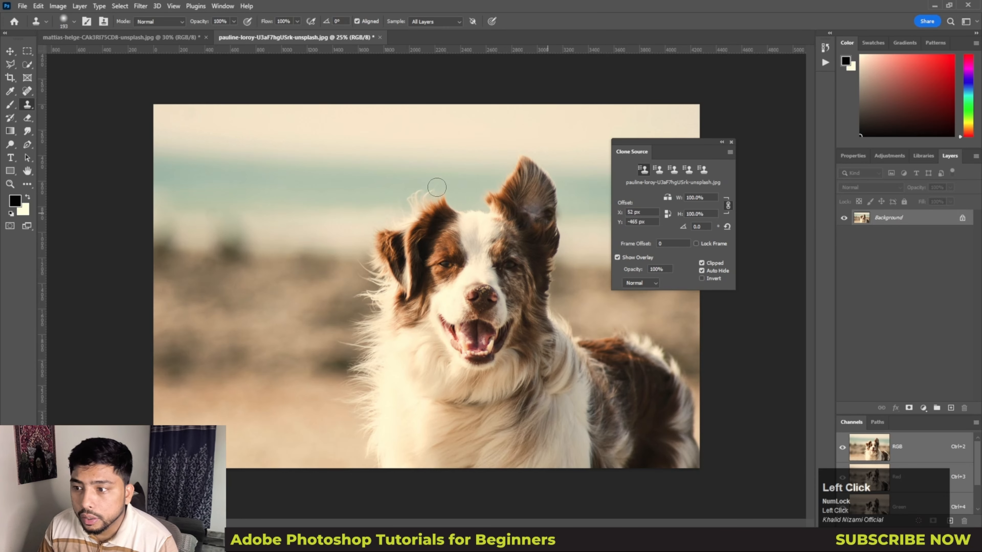
key("v")
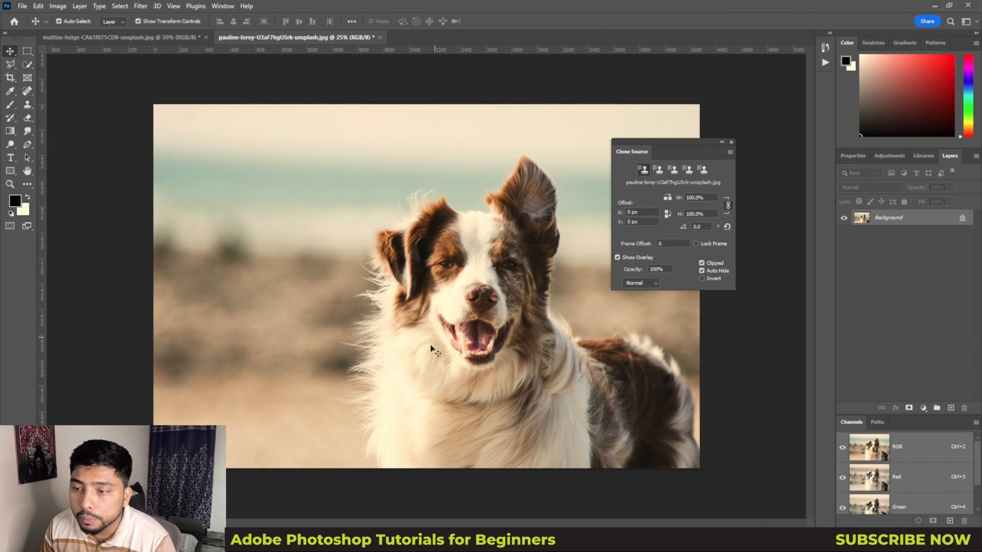
left_click(951, 409)
left_click(28, 105)
Try to clone the dog's darker-furred eye area over its brown-patched eye without flipping the source
left_click(511, 264, "alt")
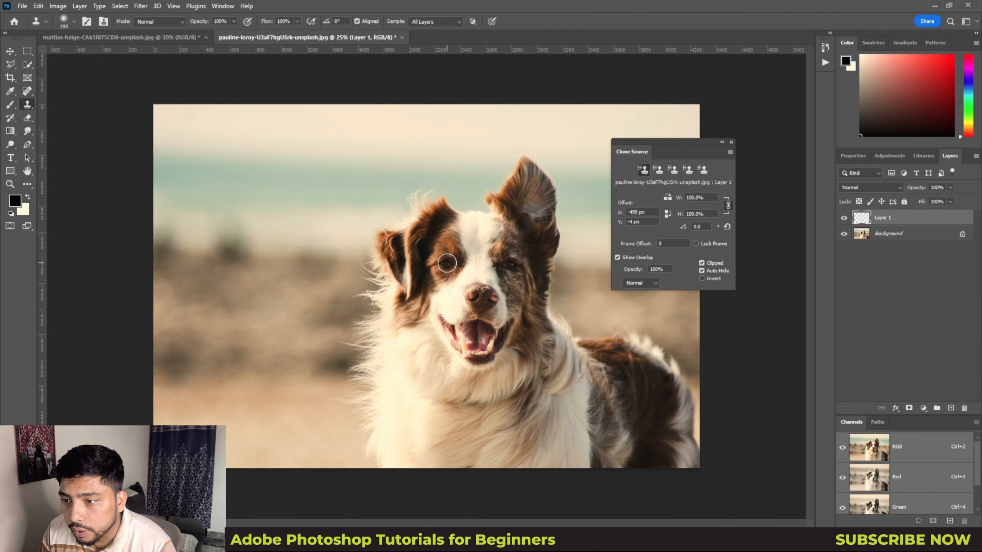
mouse_move(447, 263)
left_mouse_down()
mouse_move(429, 295)
mouse_move(430, 243)
mouse_move(438, 291)
mouse_move(405, 277)
mouse_move(430, 237)
mouse_move(384, 293)
mouse_move(397, 218)
mouse_move(409, 299)
mouse_move(391, 253)
mouse_move(409, 300)
mouse_move(409, 242)
mouse_move(443, 288)
mouse_move(398, 305)
mouse_move(430, 307)
mouse_move(431, 256)
mouse_move(458, 271)
mouse_move(433, 246)
mouse_move(449, 284)
mouse_move(445, 242)
mouse_move(463, 269)
mouse_move(438, 275)
mouse_move(453, 248)
mouse_move(445, 305)
left_mouse_up()
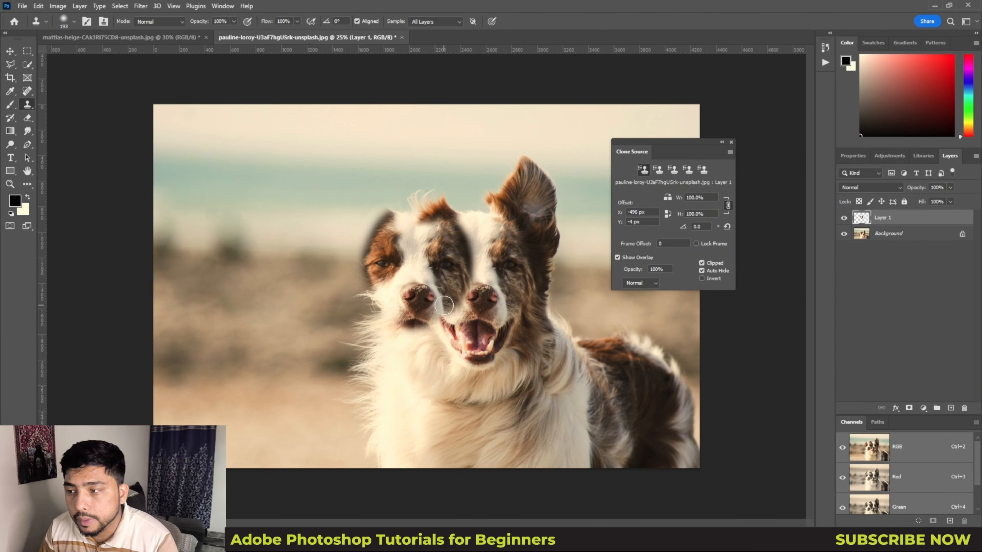
key("ctrl+z")
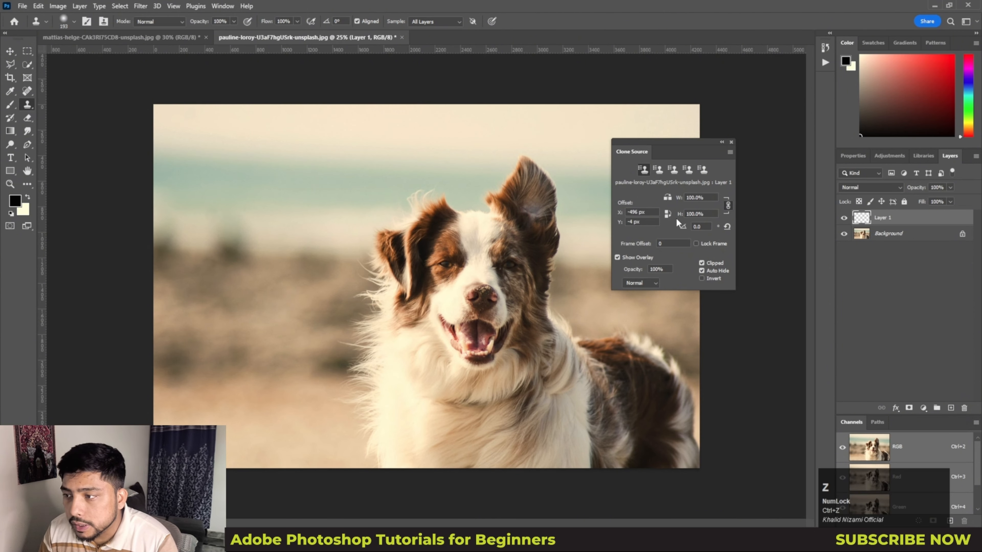
Flip the clone source horizontally and clone the dog's darker-furred eye area over its brown-patched eye
left_click(668, 199)
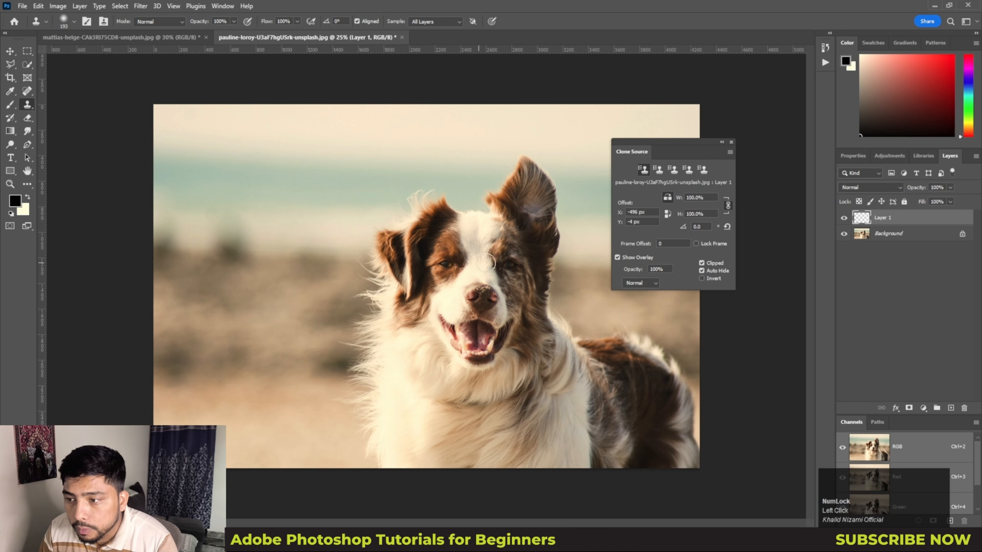
left_click(510, 263, "alt")
mouse_move(418, 263)
left_mouse_down()
mouse_move(448, 283)
mouse_move(432, 318)
mouse_move(441, 331)
left_mouse_up()
key("ctrl+z")
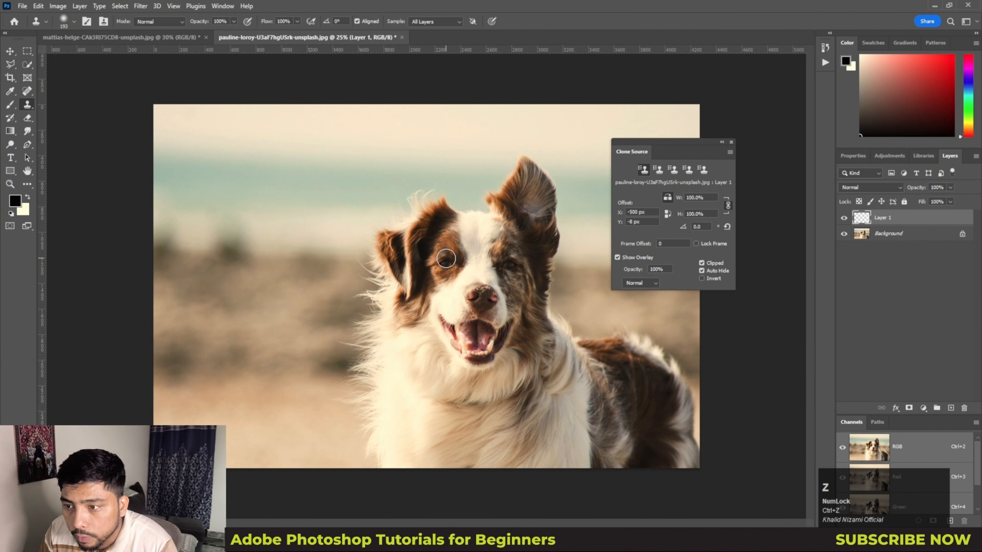
mouse_move(446, 263)
left_mouse_down()
mouse_move(455, 222)
mouse_move(464, 260)
mouse_move(455, 248)
mouse_move(453, 275)
mouse_move(444, 264)
mouse_move(443, 278)
mouse_move(437, 266)
mouse_move(430, 280)
mouse_move(447, 285)
mouse_move(454, 231)
mouse_move(444, 316)
mouse_move(461, 269)
mouse_move(437, 293)
mouse_move(436, 267)
mouse_move(427, 310)
mouse_move(412, 278)
mouse_move(429, 346)
mouse_move(428, 300)
mouse_move(442, 312)
mouse_move(469, 279)
mouse_move(454, 309)
mouse_move(481, 253)
mouse_move(462, 327)
mouse_move(460, 299)
mouse_move(462, 327)
mouse_move(467, 300)
mouse_move(476, 332)
mouse_move(465, 346)
mouse_move(470, 335)
mouse_move(440, 345)
mouse_move(459, 385)
mouse_move(438, 337)
mouse_move(453, 321)
left_mouse_up()
Examine the retouched dog's face up close and compare it with Layer 1 hidden and shown
scroll(438, 305, "up", 10)
scroll(456, 323, "down", 2)
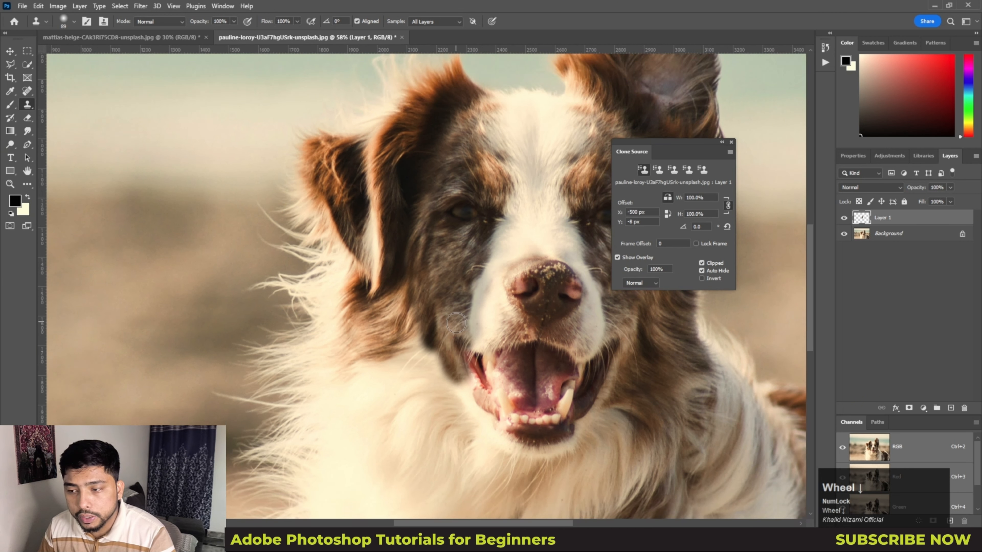
scroll(457, 323, "down", 2)
scroll(472, 382, "down", 2)
left_click(845, 217)
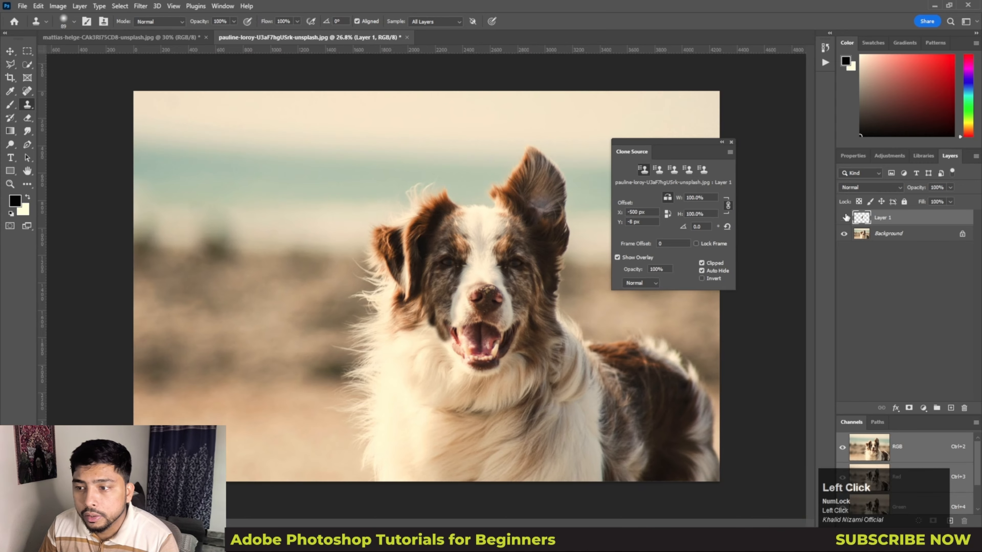
left_click(844, 217)
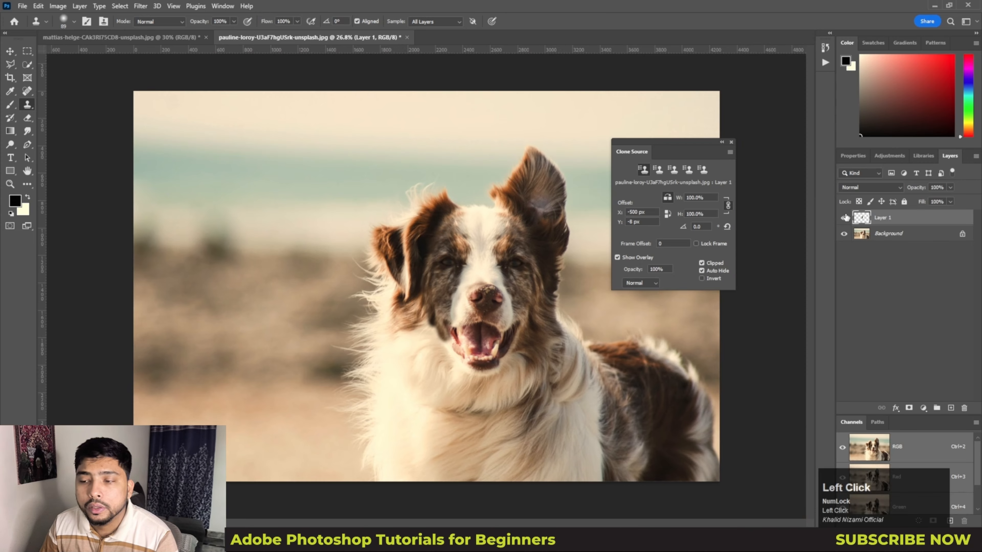
scroll(420, 299, "down", 1)
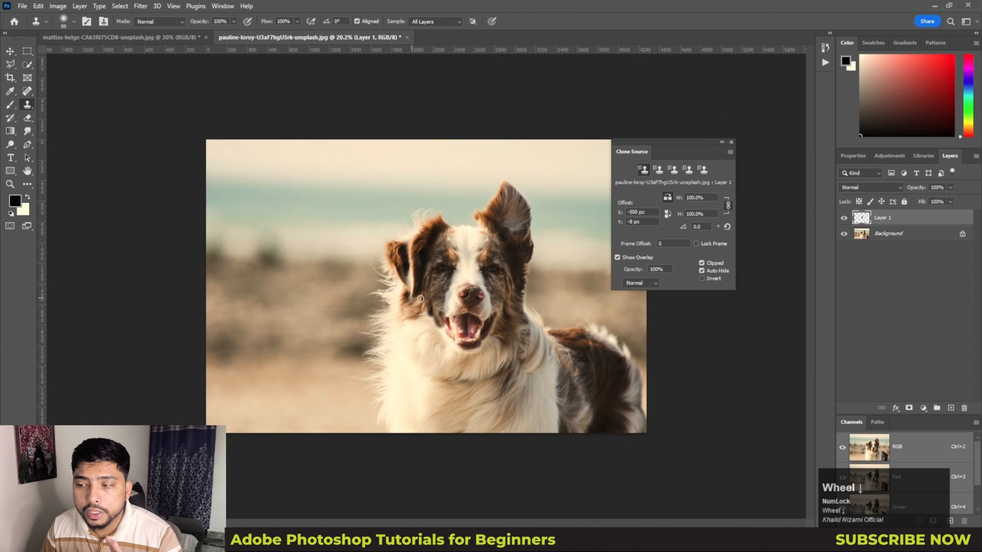
scroll(519, 300, "up", 1)
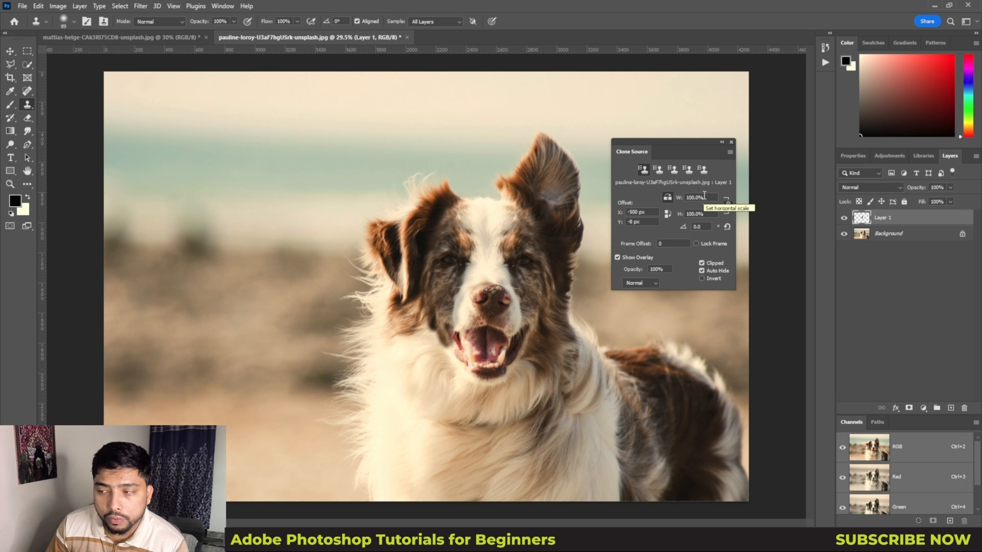
Try to clone a mirrored copy of the dog at 43% scale into the background left of the original
left_click(678, 198)
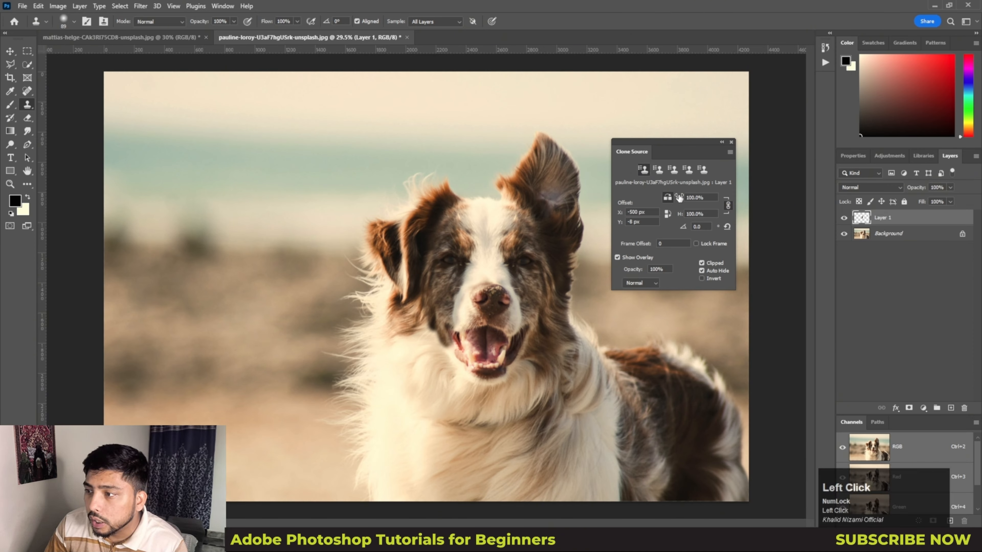
left_click_drag(679, 198, 649, 197)
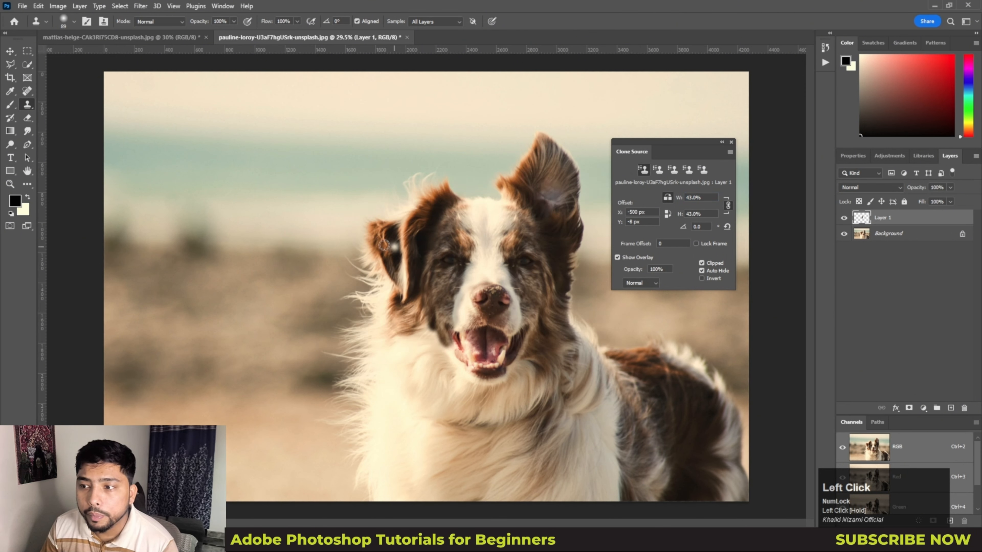
left_click(487, 261, "alt")
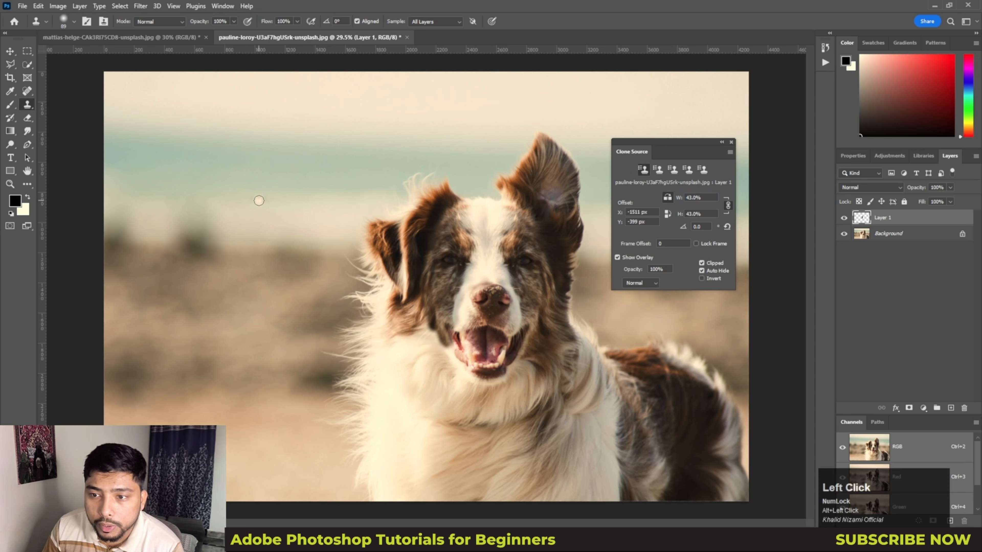
left_click_drag(259, 201, 304, 212)
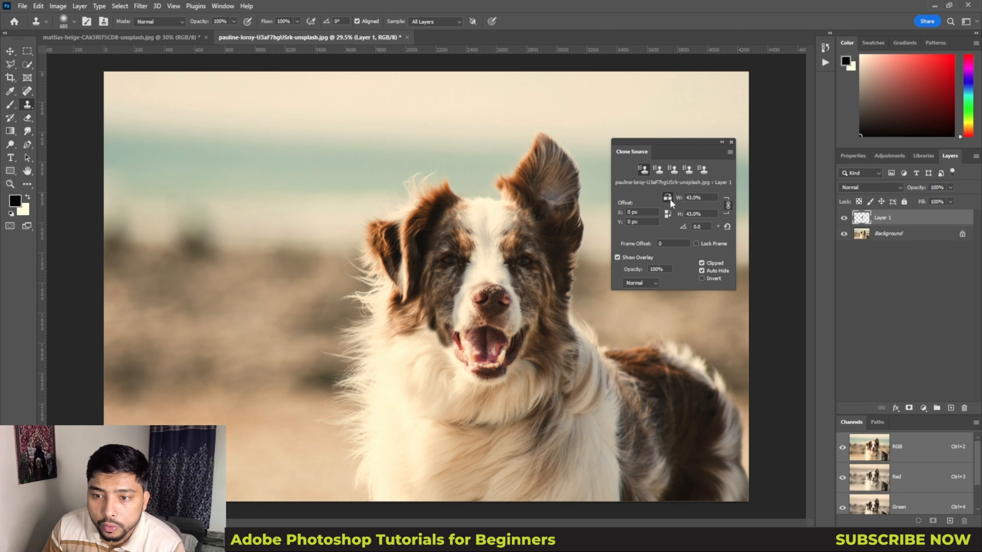
mouse_move(221, 304)
left_mouse_down()
mouse_move(218, 282)
mouse_move(249, 310)
mouse_move(208, 342)
mouse_move(174, 337)
mouse_move(190, 288)
mouse_move(239, 291)
mouse_move(257, 321)
mouse_move(199, 335)
mouse_move(181, 262)
mouse_move(229, 270)
mouse_move(258, 329)
mouse_move(192, 391)
mouse_move(154, 353)
mouse_move(221, 369)
mouse_move(161, 394)
mouse_move(117, 368)
mouse_move(143, 263)
mouse_move(220, 278)
mouse_move(250, 329)
mouse_move(251, 372)
mouse_move(149, 367)
mouse_move(150, 316)
mouse_move(214, 258)
mouse_move(241, 312)
mouse_move(230, 363)
left_mouse_up()
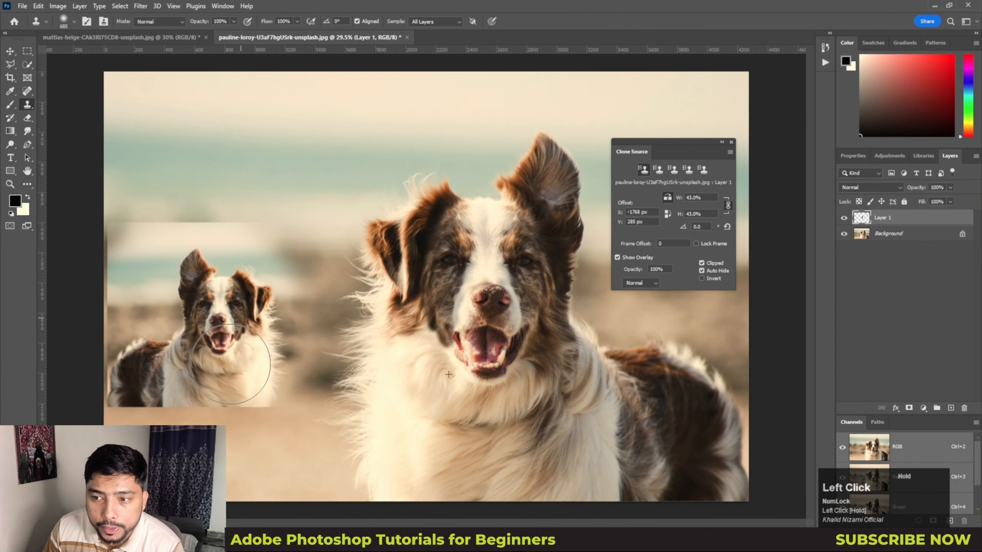
key("ctrl+z")
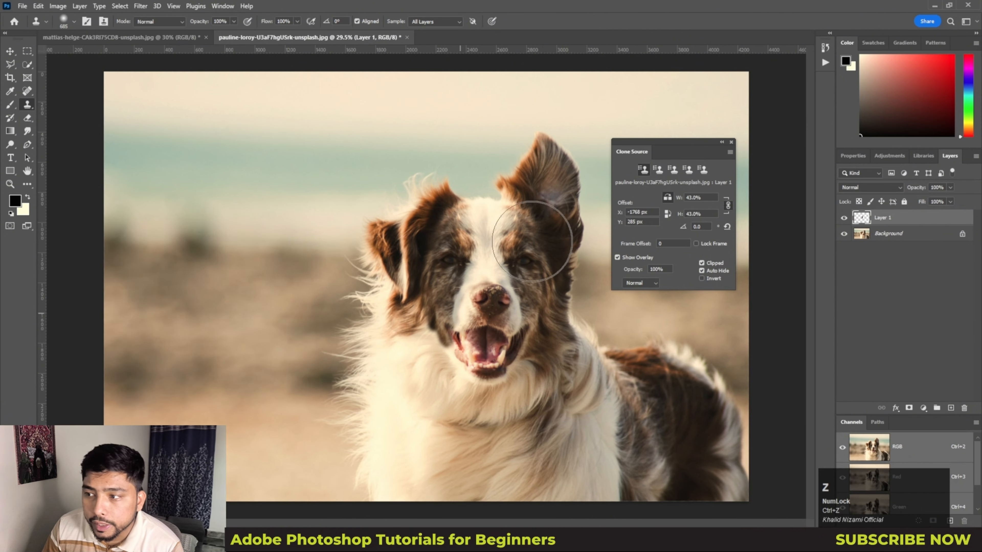
Turn off the clone source's horizontal flip and clone an unmirrored 43% dog left of the original
left_click(667, 198)
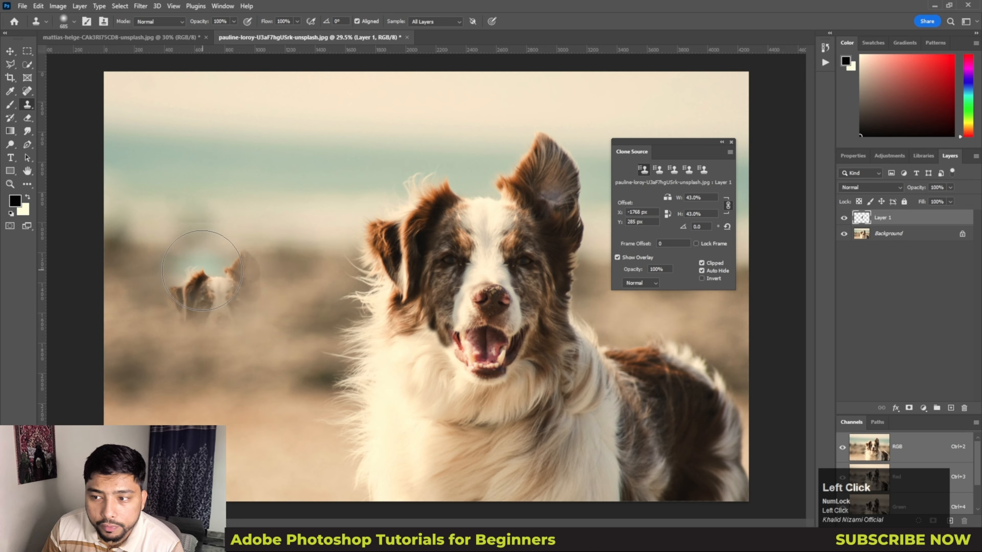
mouse_move(186, 279)
left_mouse_down()
mouse_move(215, 296)
mouse_move(209, 313)
mouse_move(160, 378)
mouse_move(139, 370)
left_mouse_up()
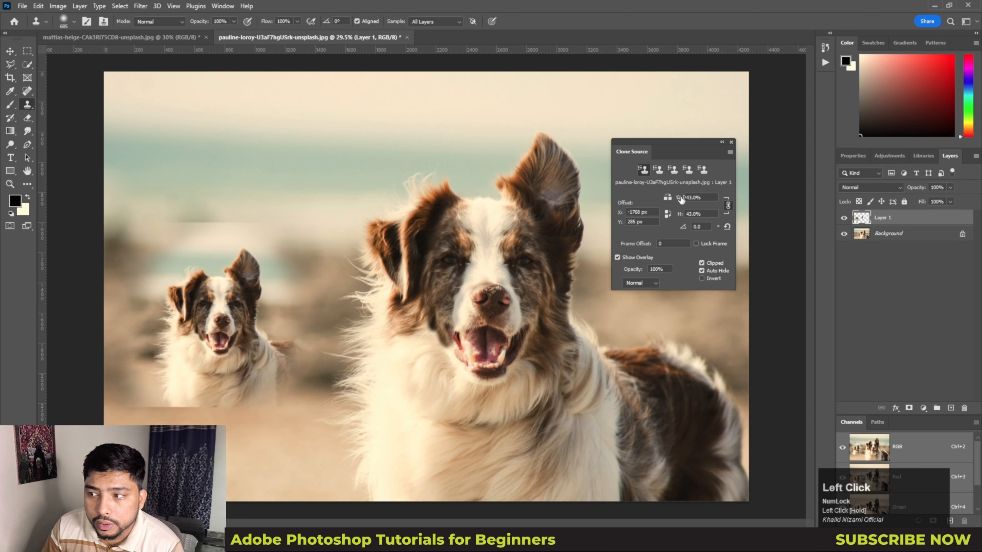
Try to clone the scene at 22% scale into the sky above the small dog, sampling between the large dog's eyes
mouse_move(681, 199)
left_mouse_down()
mouse_move(648, 197)
mouse_move(658, 209)
left_mouse_up()
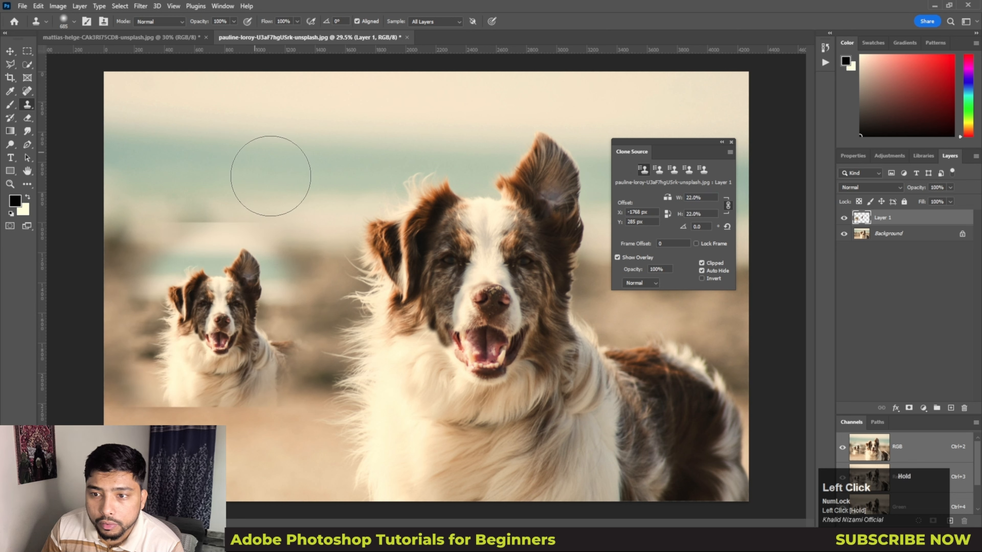
left_click(488, 246, "alt")
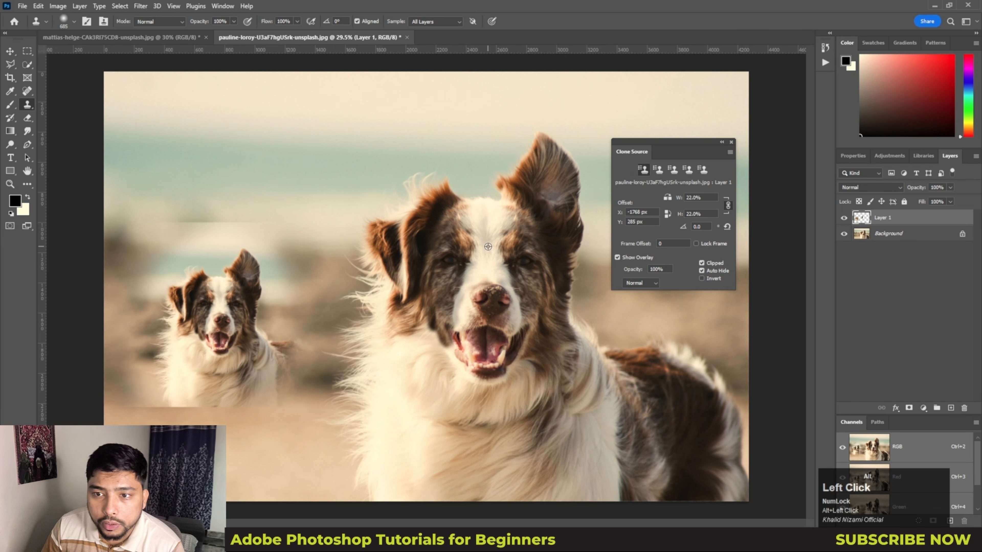
mouse_move(205, 129)
left_mouse_down()
mouse_move(247, 179)
mouse_move(189, 127)
mouse_move(185, 160)
mouse_move(230, 105)
mouse_move(174, 148)
mouse_move(218, 106)
mouse_move(235, 119)
left_mouse_up()
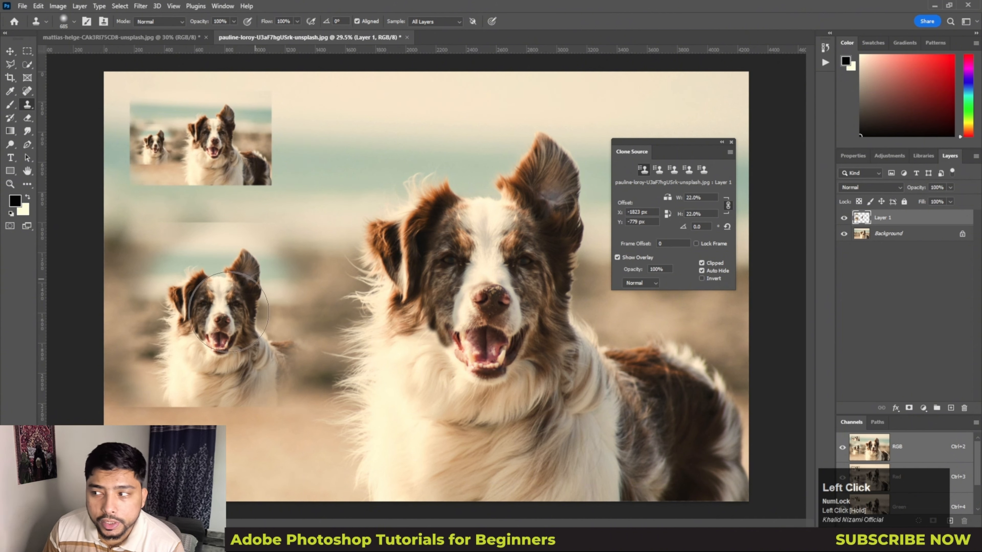
key("ctrl+z")
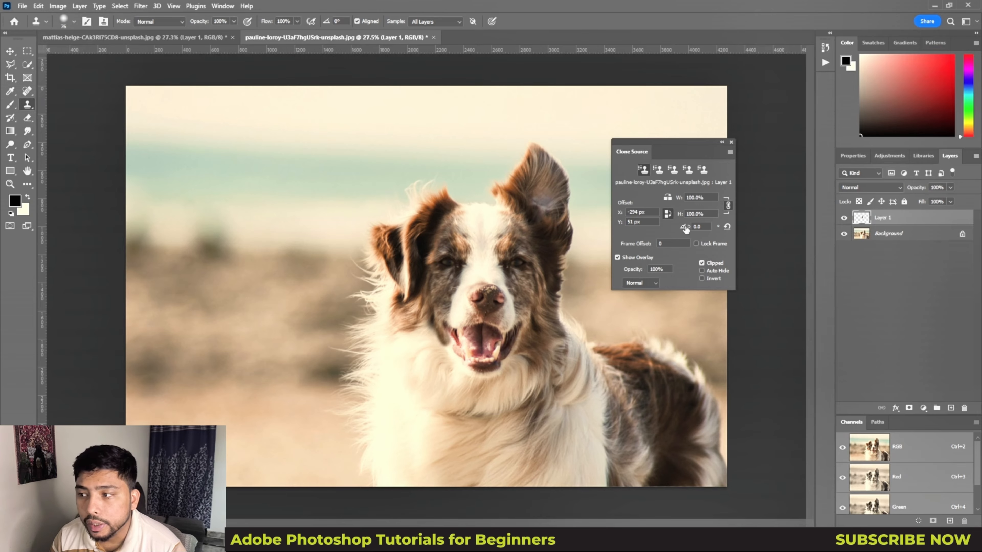
Switch to the tent meadow photo and undo the earlier cloned figures on Layer 1
left_click(146, 37)
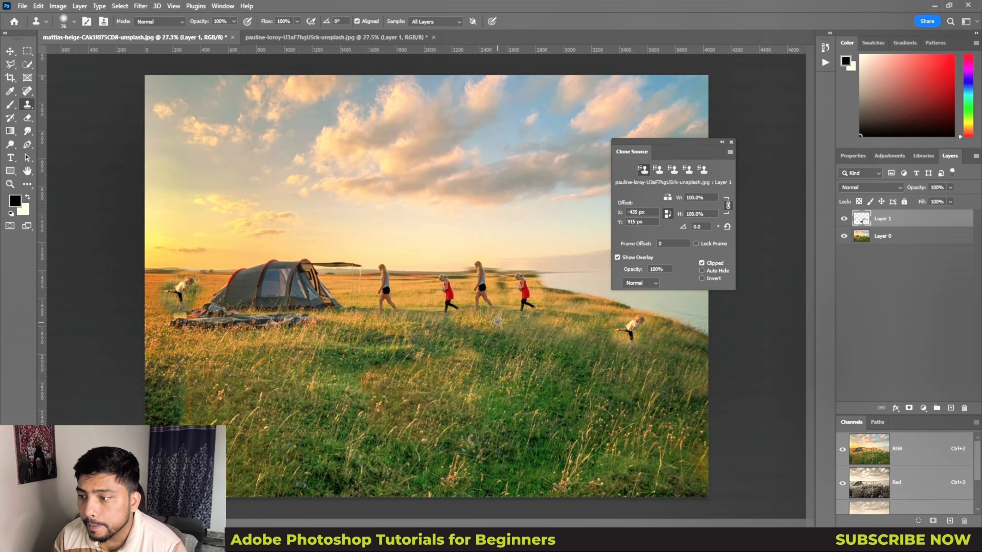
scroll(665, 359, "up", 2)
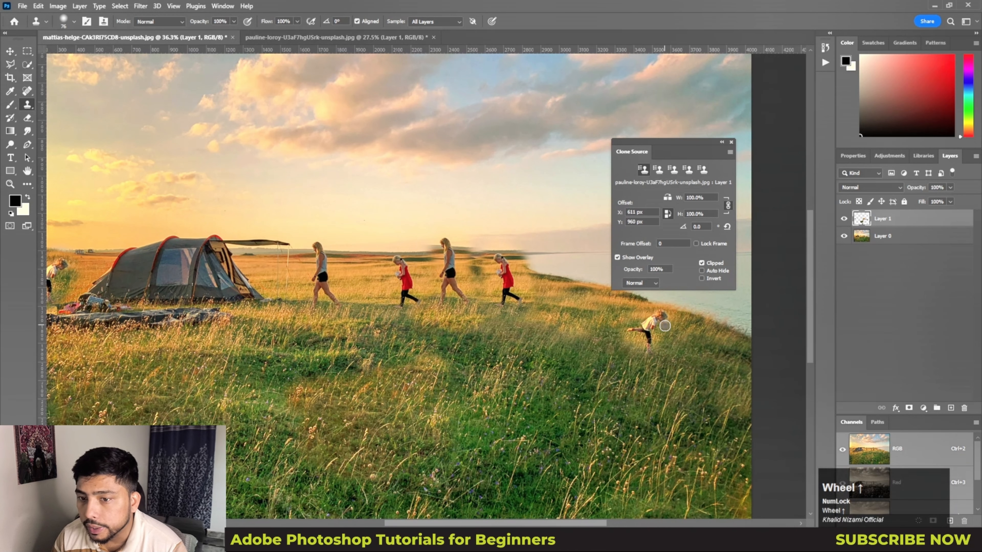
scroll(665, 326, "down", 2)
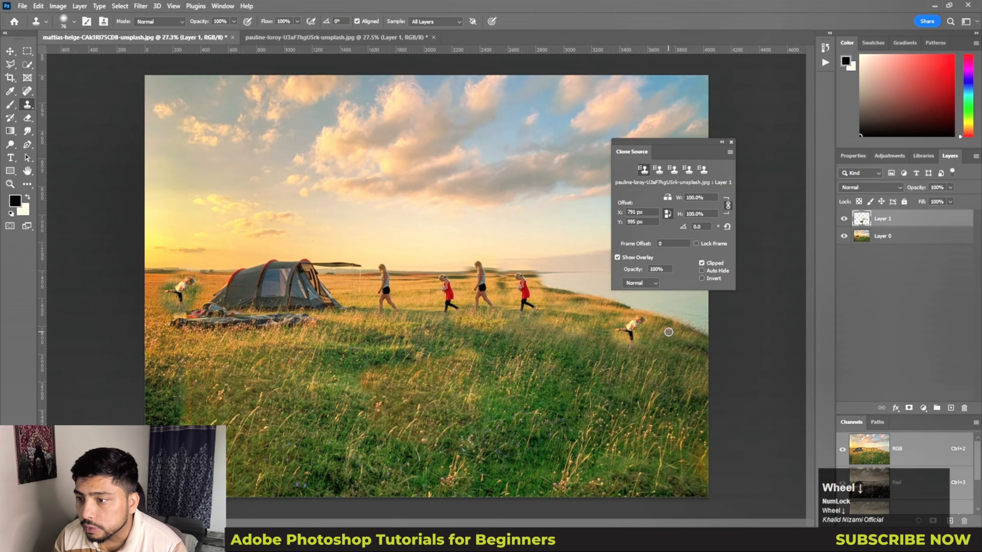
key("ctrl+z")
key("ctrl+z")
key("ctrl+z")
key("ctrl+z")
key("ctrl+z")
key("ctrl+z")
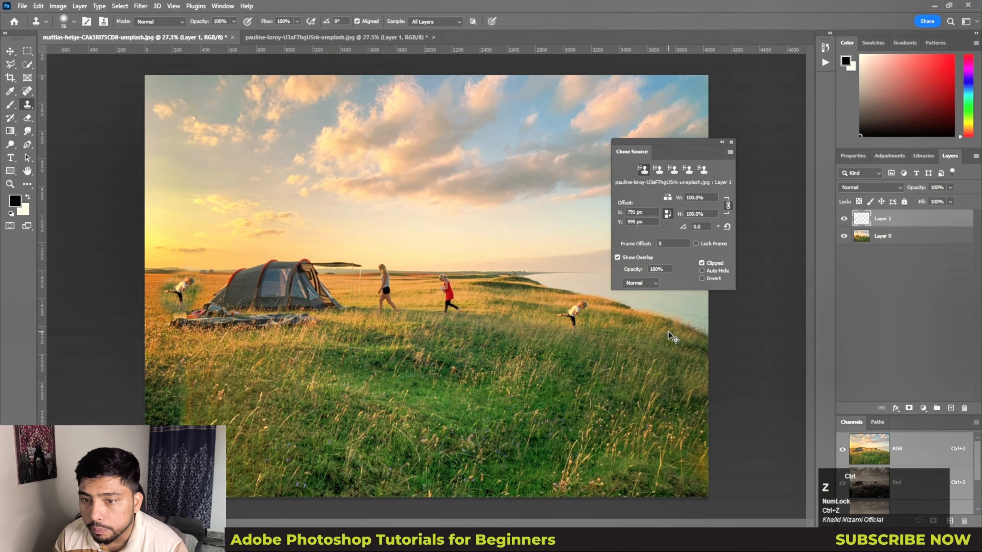
key("ctrl+z")
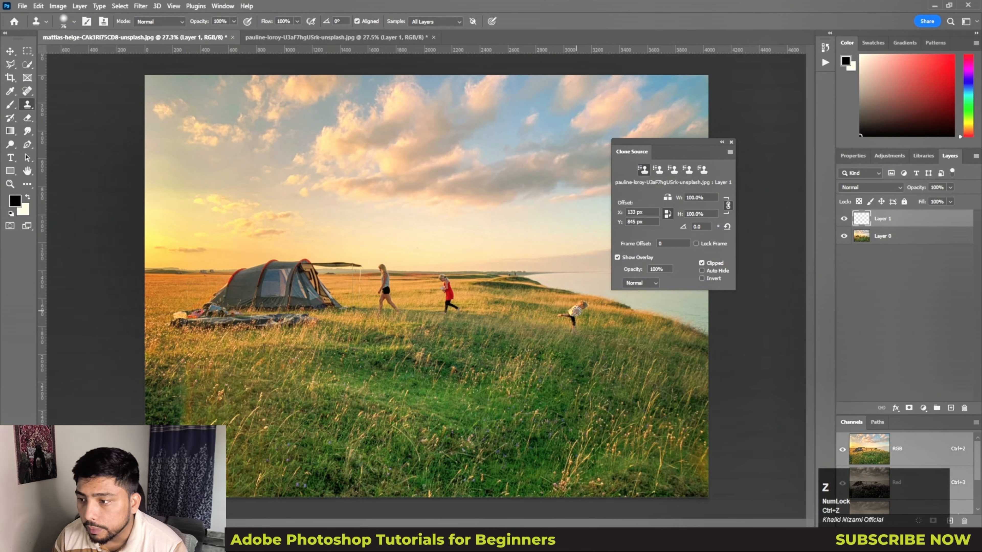
Clone the bending child from near the shore into the grass left of the tent, with the clone source rotated to -5.3°
scroll(607, 322, "up", 2)
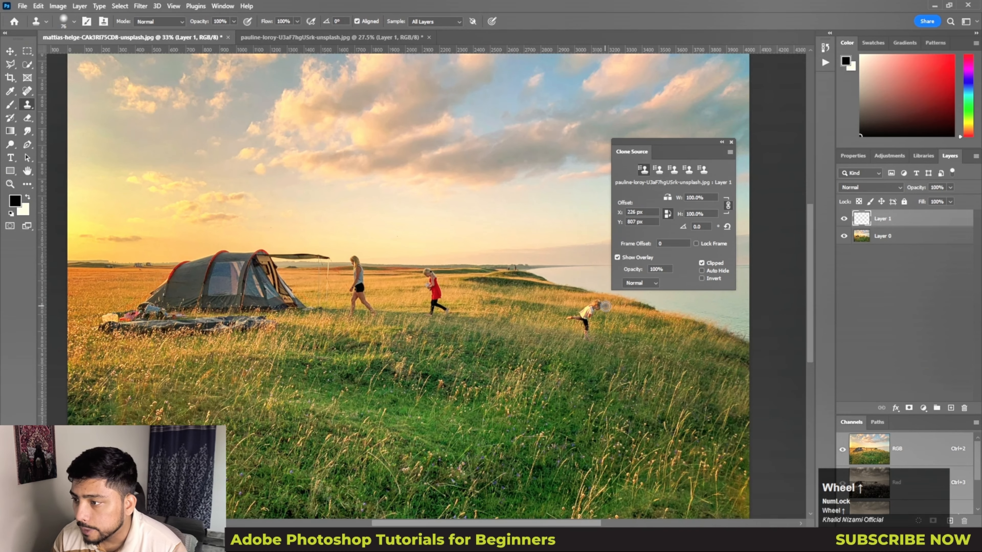
left_click(588, 302, "alt")
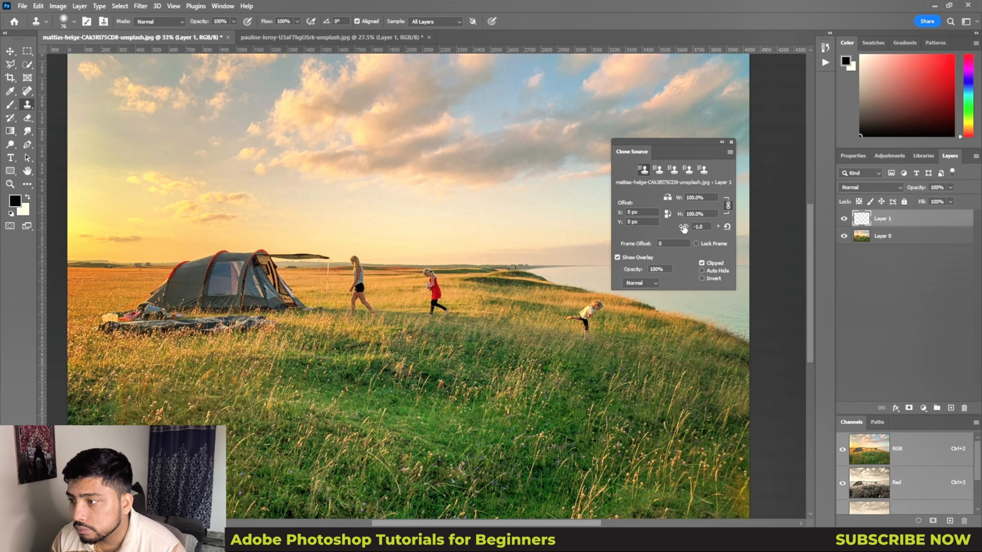
left_click_drag(683, 229, 688, 232)
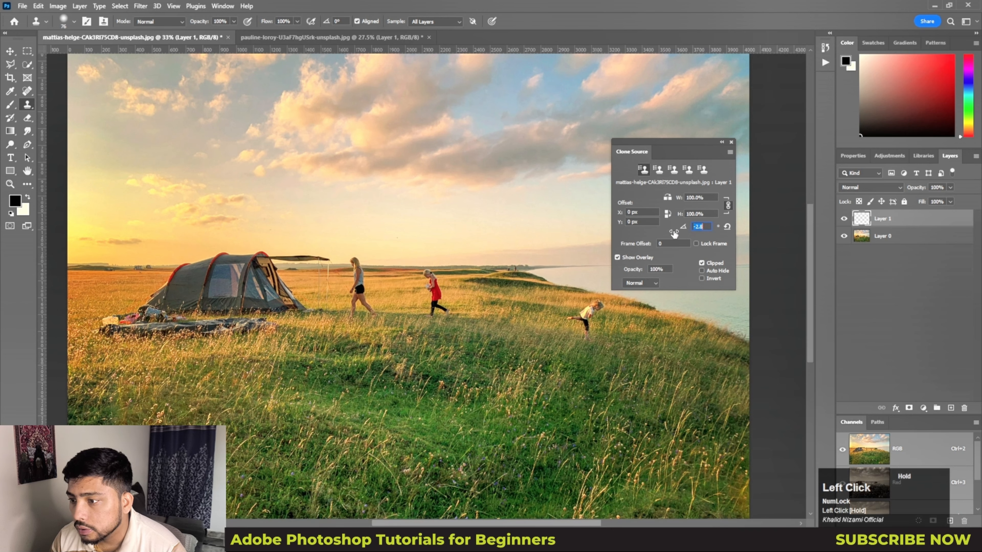
left_click_drag(670, 235, 653, 237)
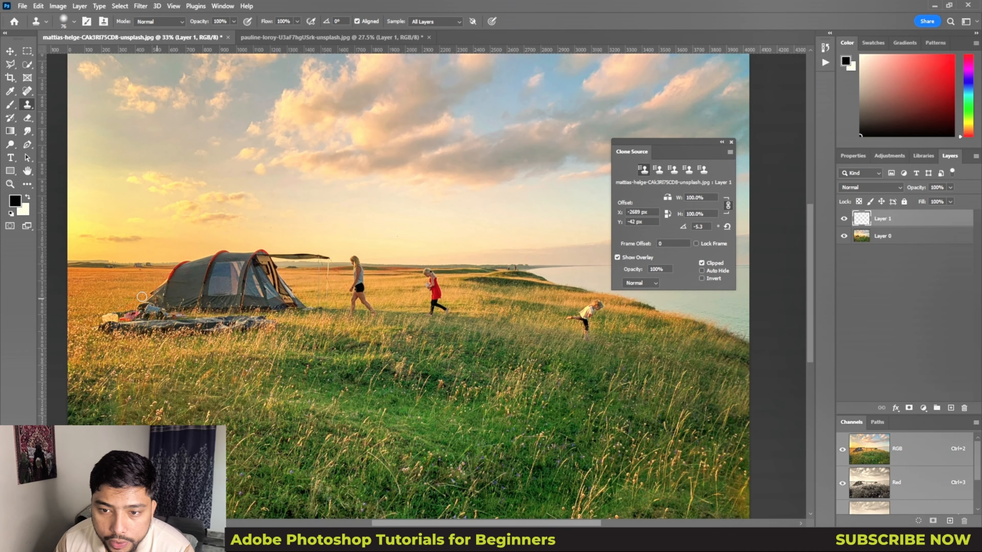
left_click(113, 278)
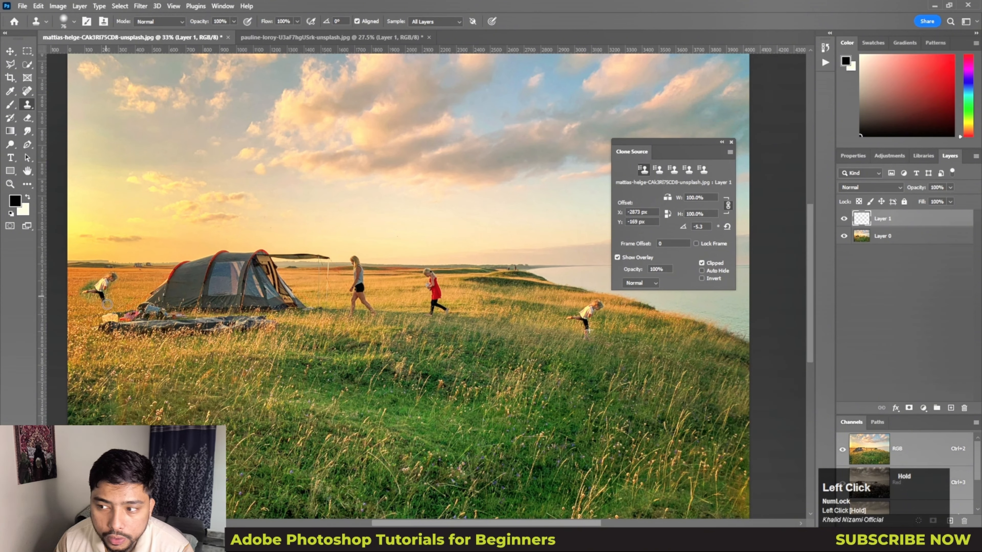
Rotate the clone source to -24.8°, resample the bending child near the shore, and clone it between the two standing figures
mouse_move(108, 308)
left_mouse_down()
mouse_move(113, 273)
mouse_move(85, 290)
mouse_move(105, 308)
left_mouse_up()
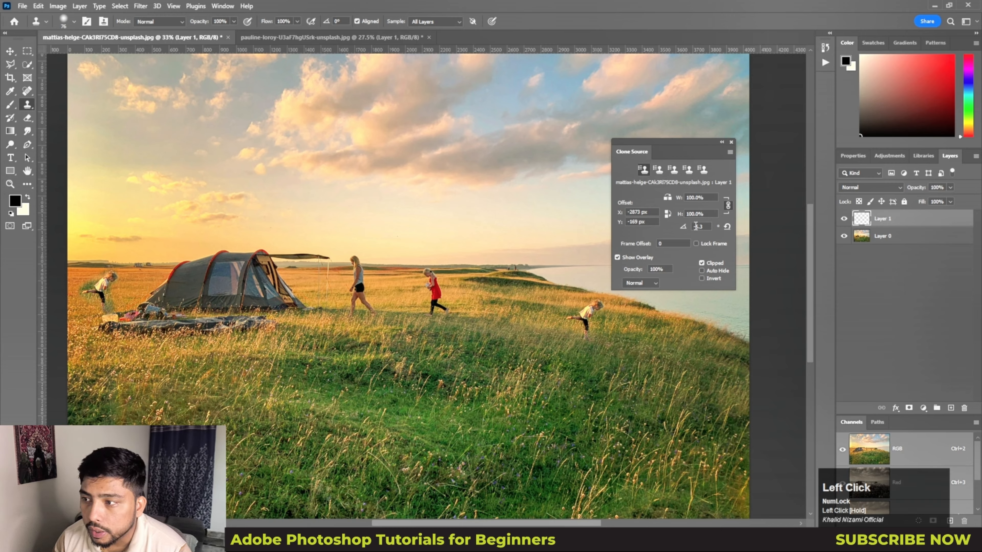
left_click_drag(674, 231, 582, 250)
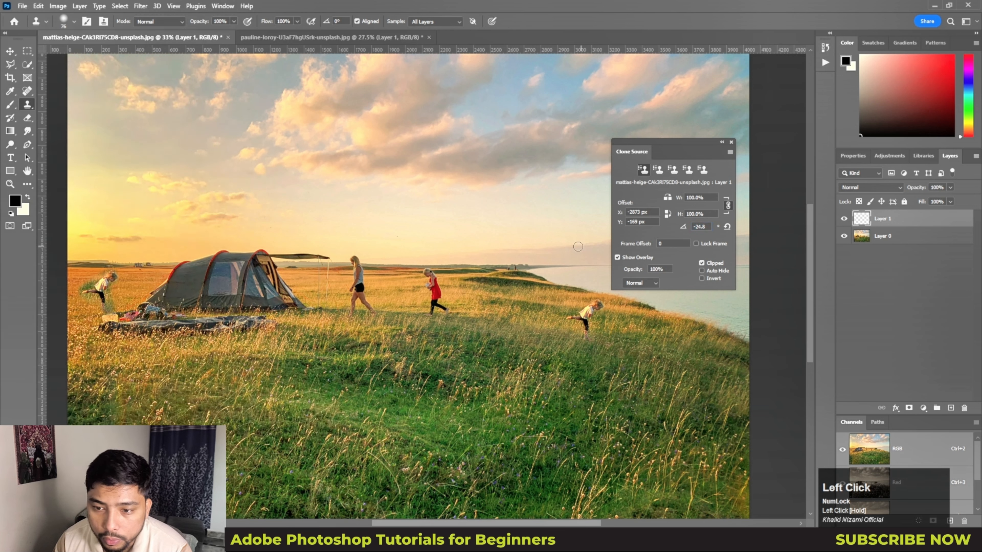
left_click_drag(196, 348, 183, 340)
key("ctrl+z")
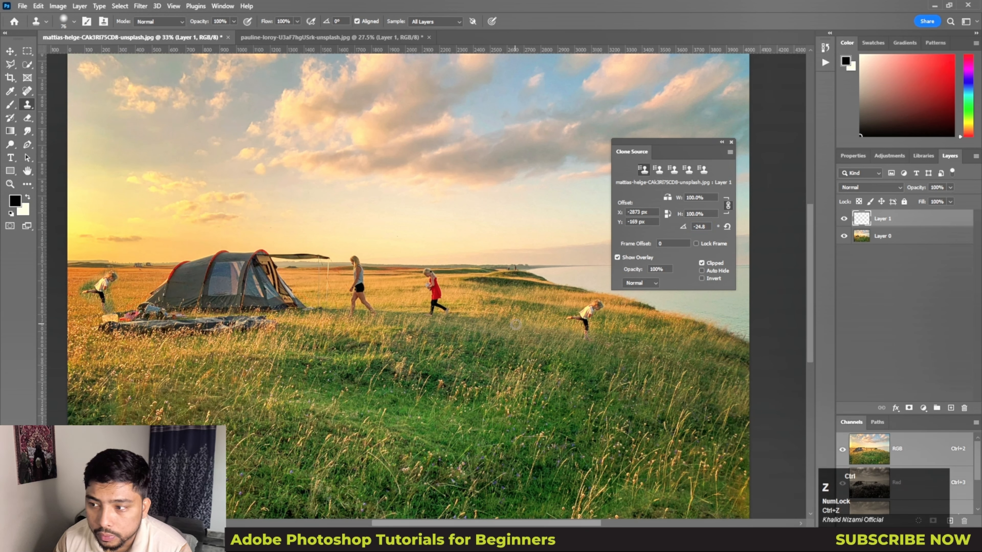
left_click(597, 307, "alt")
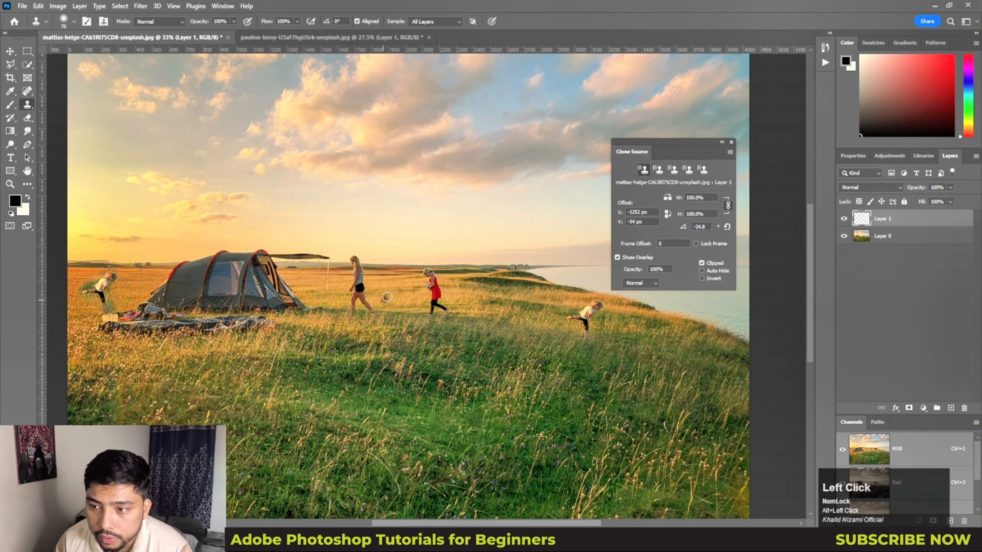
mouse_move(406, 274)
left_mouse_down()
mouse_move(406, 295)
mouse_move(391, 297)
mouse_move(413, 306)
mouse_move(408, 279)
left_mouse_up()
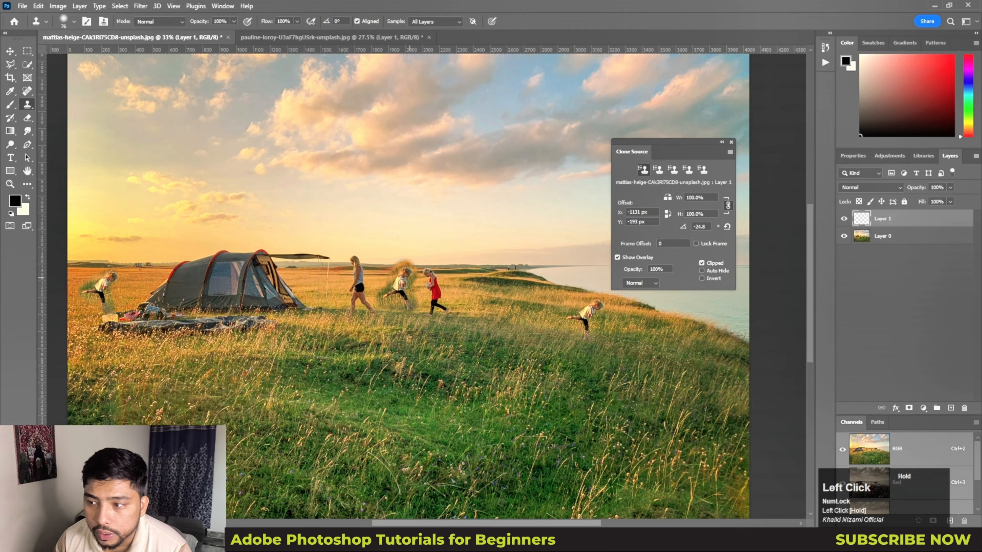
left_click_drag(414, 310, 417, 310)
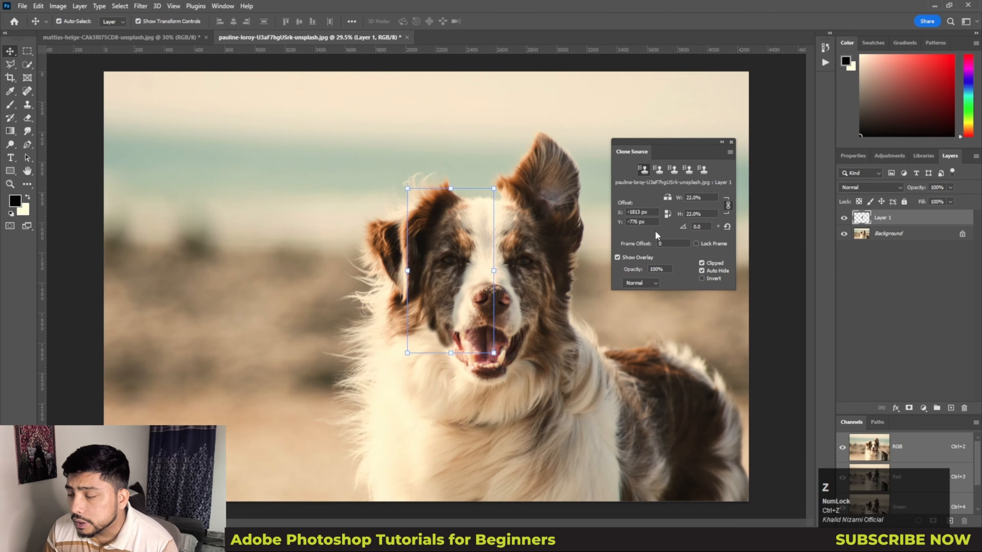
Delete the cloned patch layer covering the dog's face in the dog photo
left_click(655, 230)
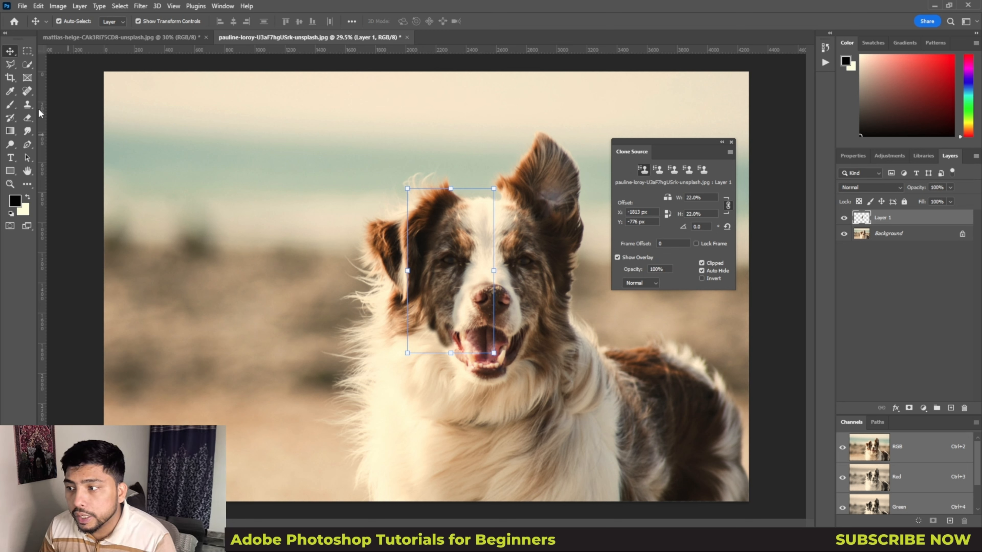
left_click(883, 289)
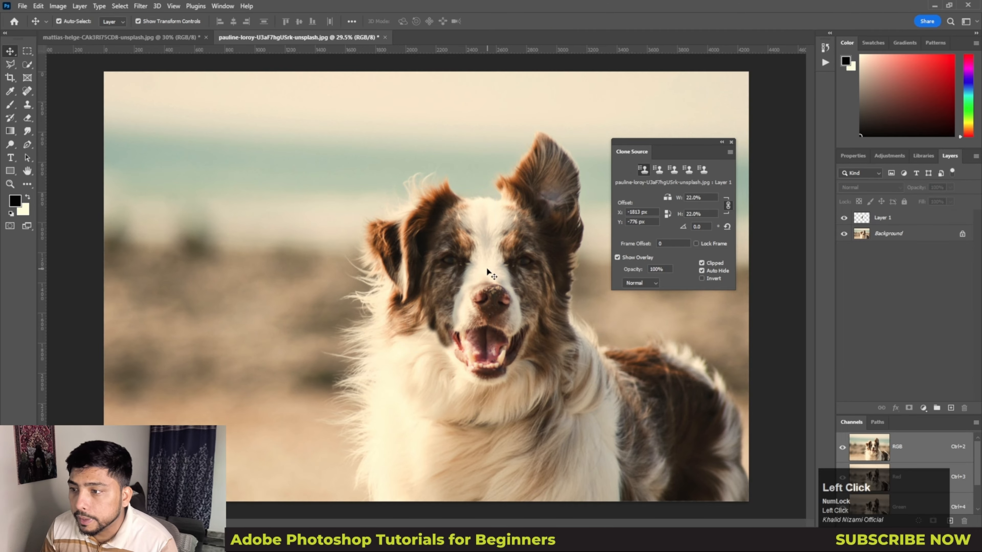
left_click(452, 259)
key("Delete")
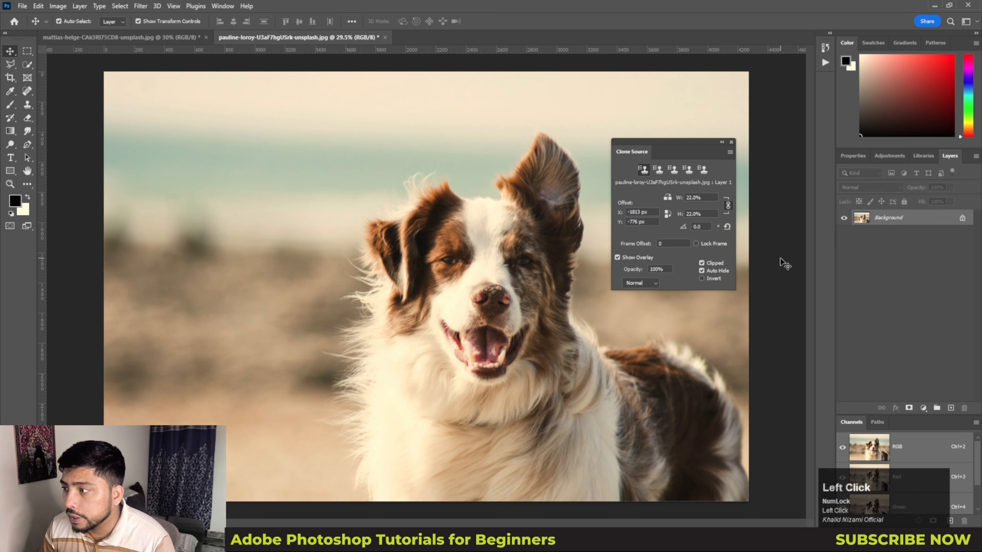
Unlock the Background layer, add an empty layer above it, and make the dog photo layer active
left_click(963, 219)
left_click(951, 408)
left_click(885, 233)
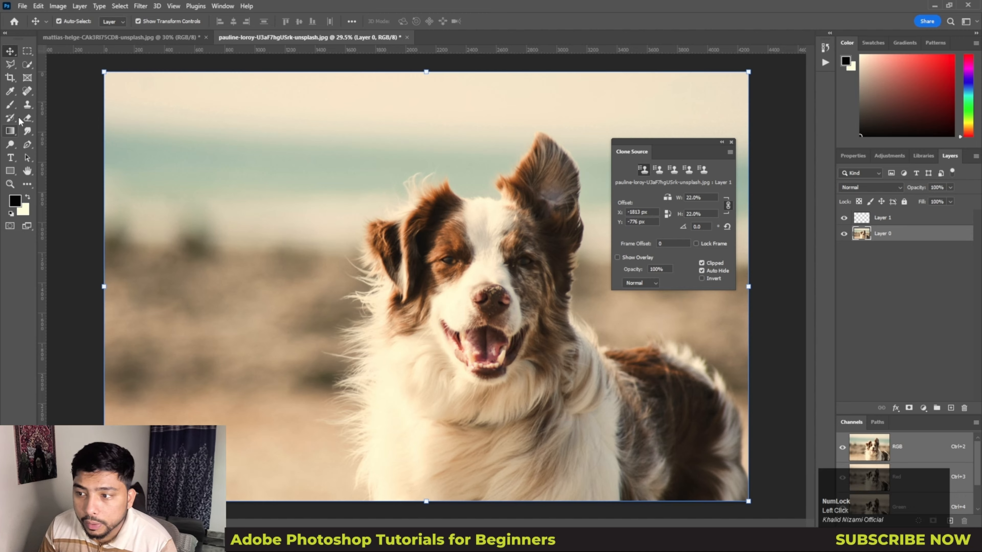
Sample the dog's eye below the raised ear with the Clone Stamp tool and turn on the clone overlay
left_click(27, 104)
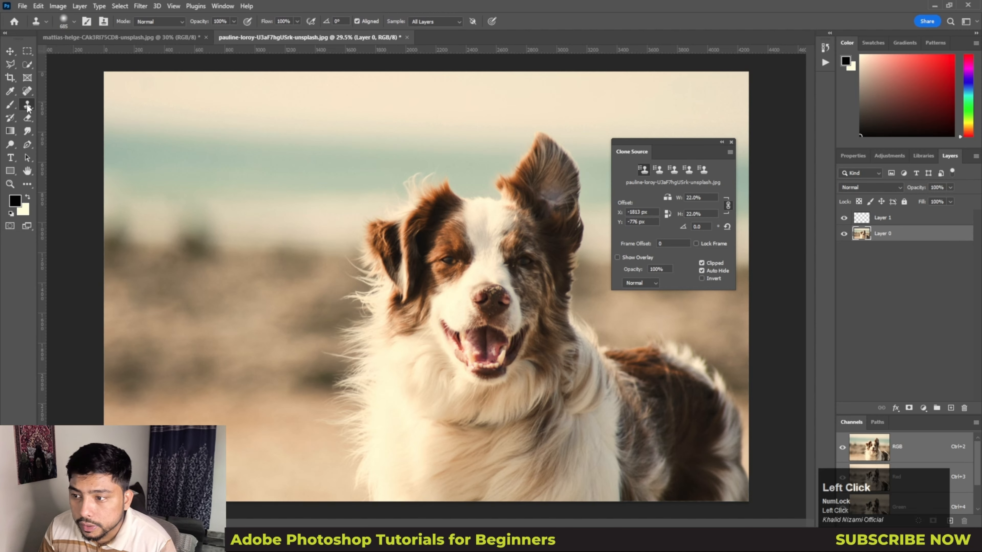
left_click(524, 261, "alt")
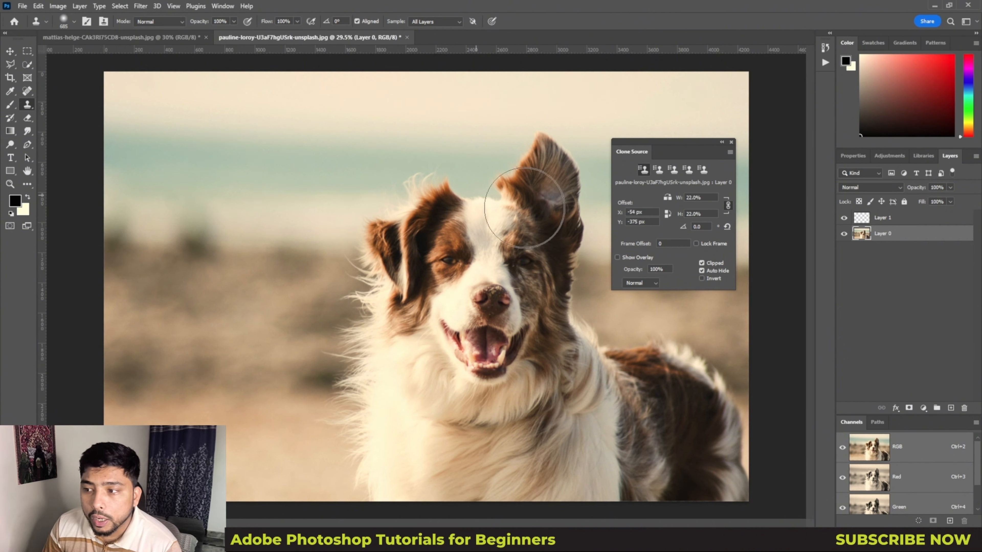
left_click(617, 257)
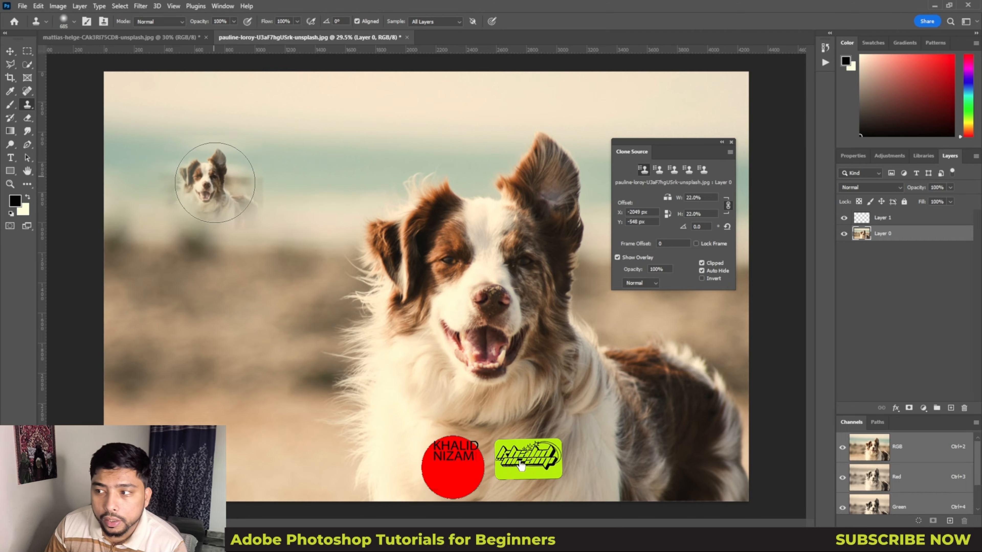
Reset the clone source's width and height scale to 100%
left_click(700, 197)
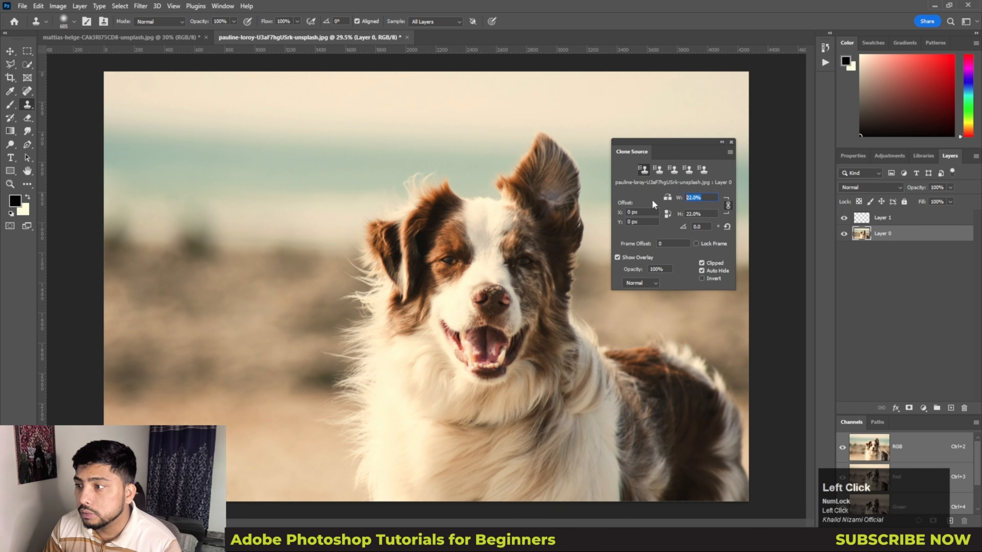
type("100")
key("Tab")
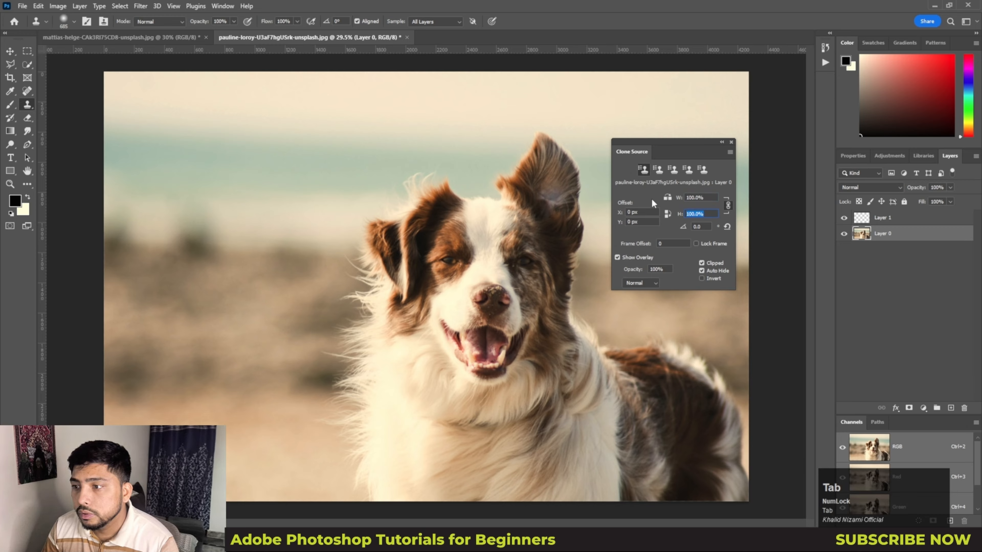
left_click(680, 154)
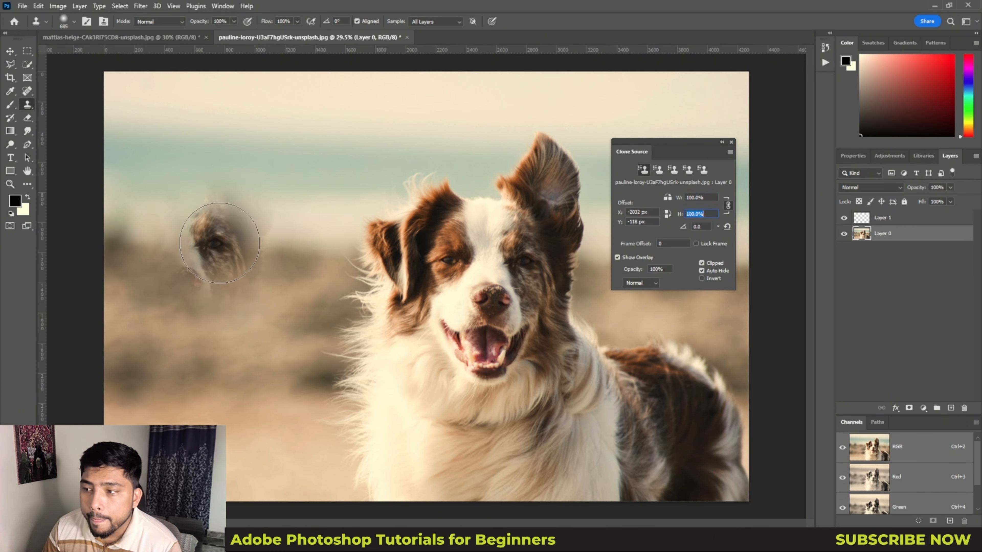
Hide the clone overlay and try cloning the dog's head at 100% scale to the left of the original
left_click(617, 257)
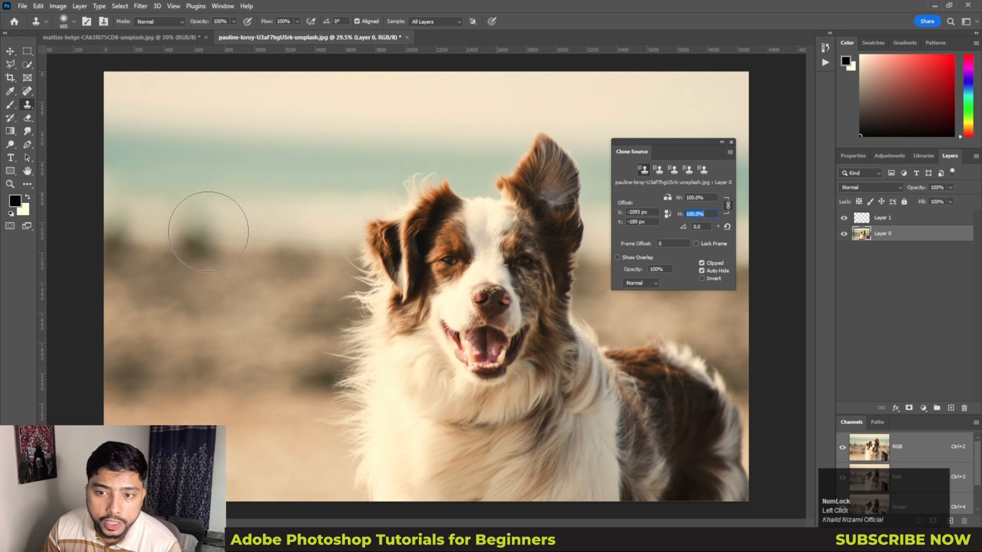
mouse_move(206, 226)
left_mouse_down()
mouse_move(228, 232)
mouse_move(186, 228)
mouse_move(179, 260)
mouse_move(198, 174)
mouse_move(168, 192)
mouse_move(167, 263)
mouse_move(246, 194)
mouse_move(223, 134)
mouse_move(170, 287)
left_mouse_up()
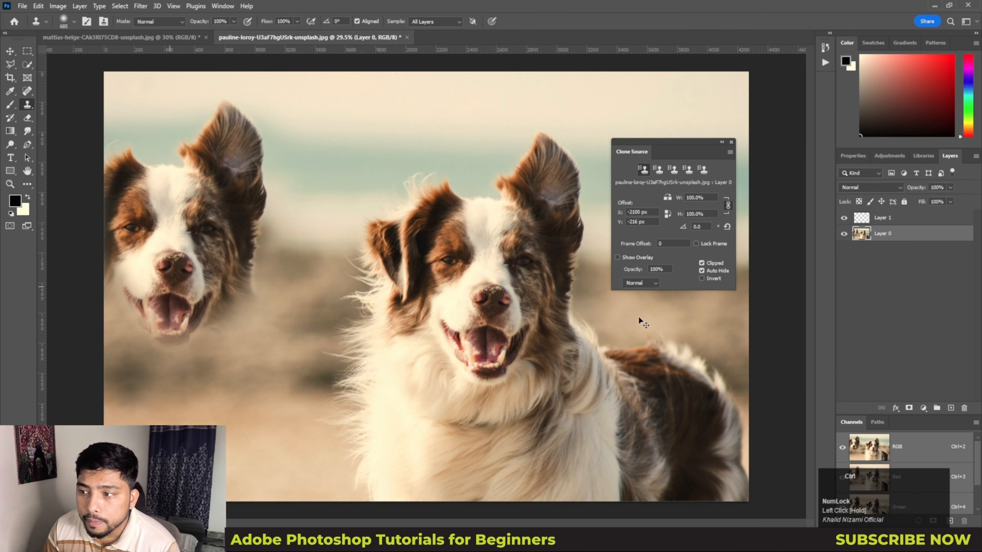
key("ctrl+z")
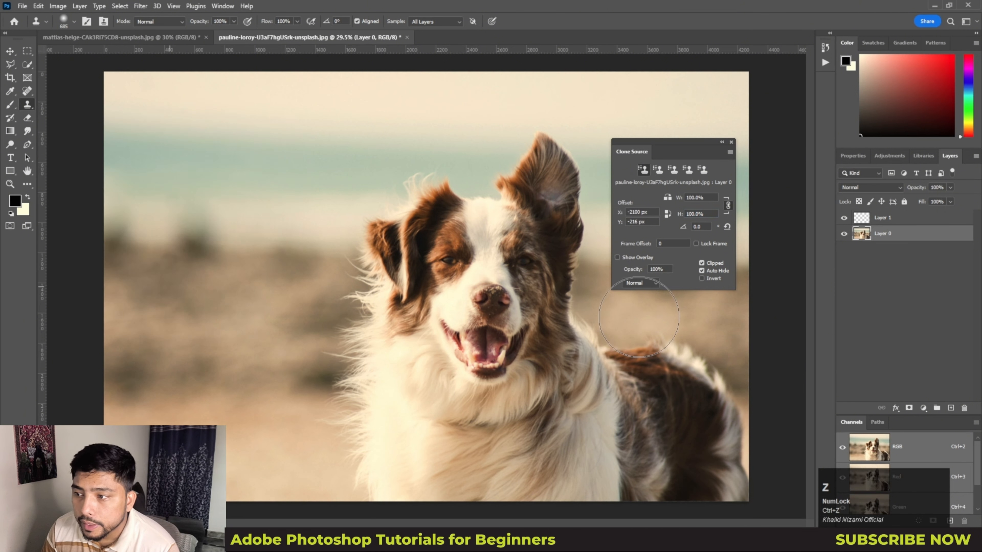
Show the clone overlay at 40% opacity and extend the cloned dog on Layer 1 with its raised ear and back
left_click(617, 258)
scroll(391, 290, "down", 2)
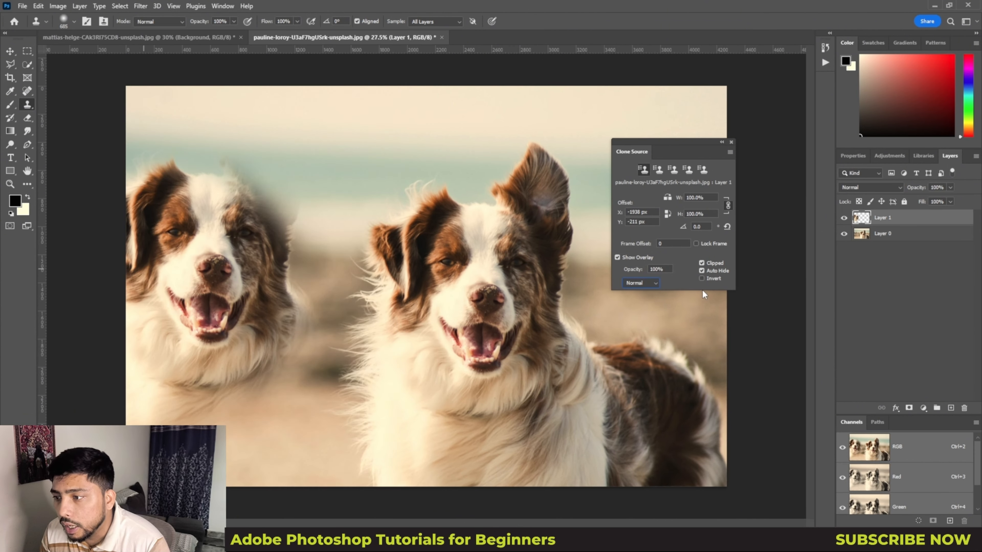
left_click_drag(638, 273, 607, 274)
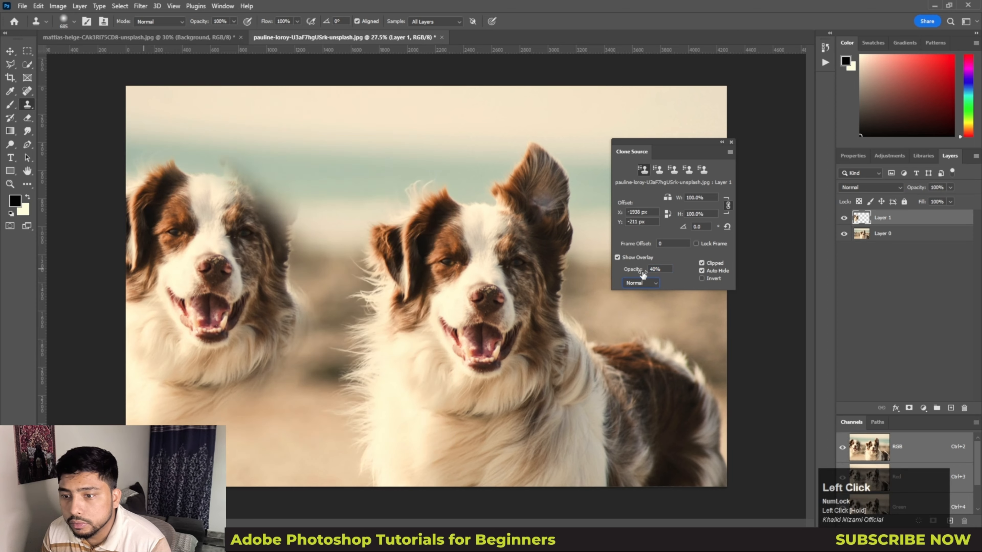
mouse_move(292, 250)
left_mouse_down()
mouse_move(360, 359)
mouse_move(377, 273)
mouse_move(247, 262)
mouse_move(213, 360)
mouse_move(259, 344)
mouse_move(249, 200)
mouse_move(154, 200)
mouse_move(239, 363)
mouse_move(315, 194)
left_mouse_up()
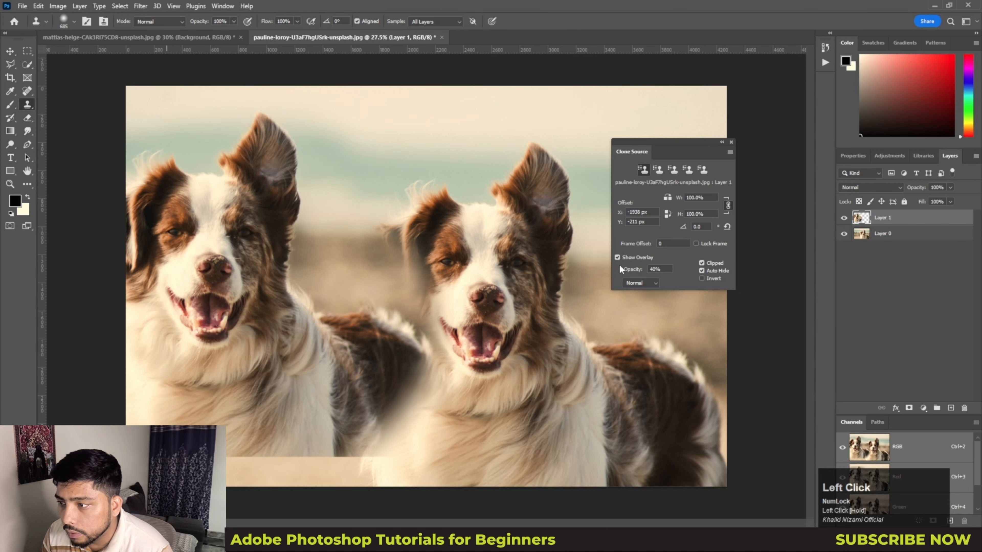
Turn off the overlay's Clipped option and undo the cloned dog on Layer 1
left_click(702, 264)
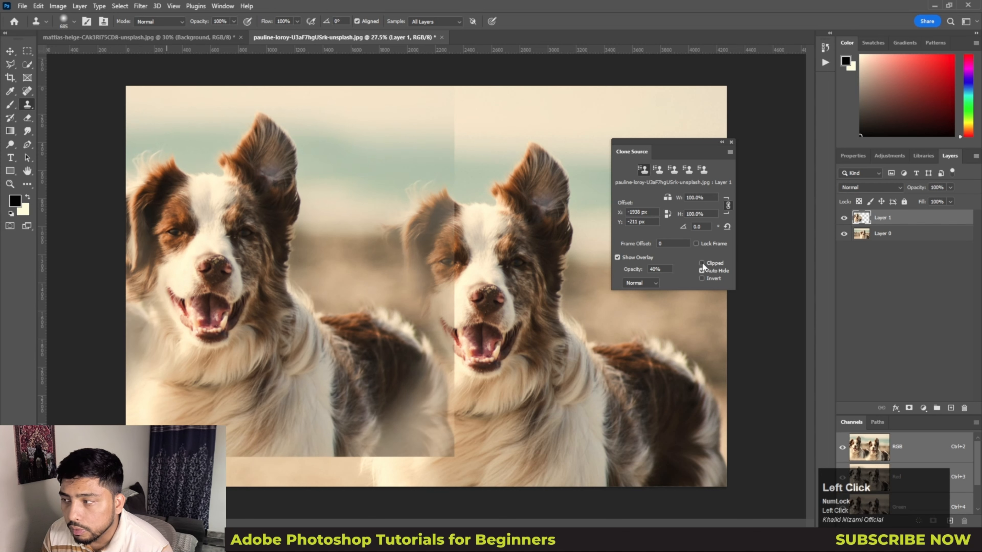
key("ctrl+z")
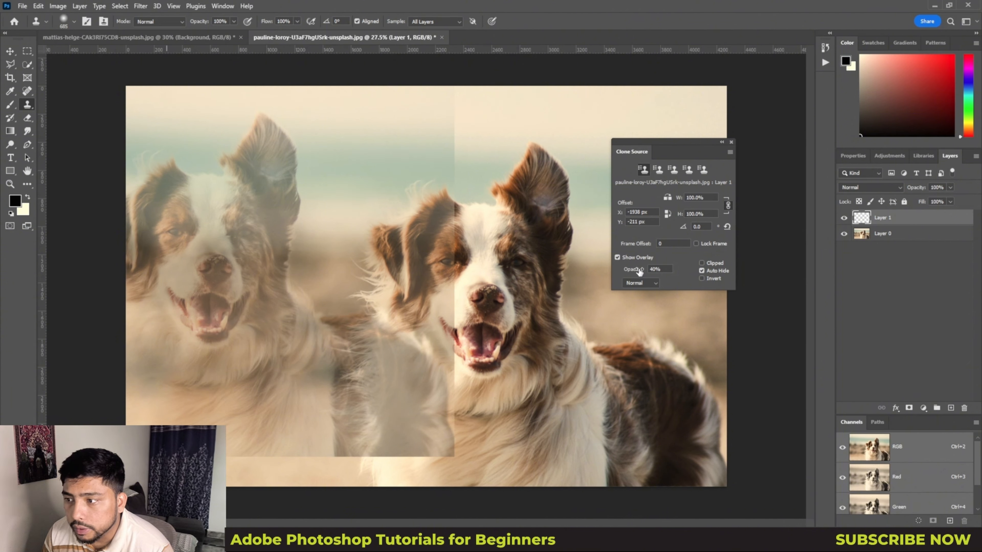
Resample the dog's face, set the overlay opacity to 45%, and clone the head slightly lower beside the original
mouse_move(640, 271)
left_mouse_down()
mouse_move(668, 267)
mouse_move(636, 274)
left_mouse_up()
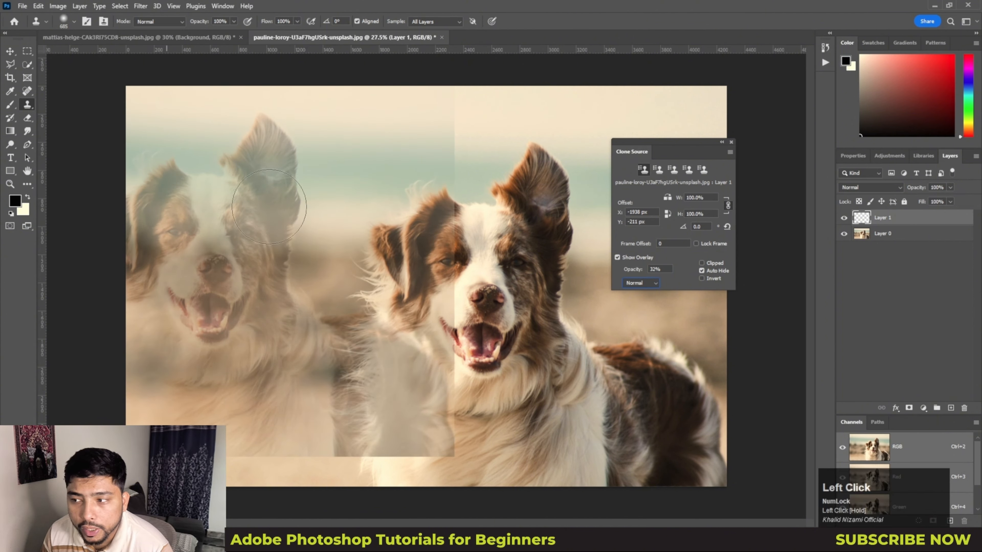
left_click(507, 282, "alt")
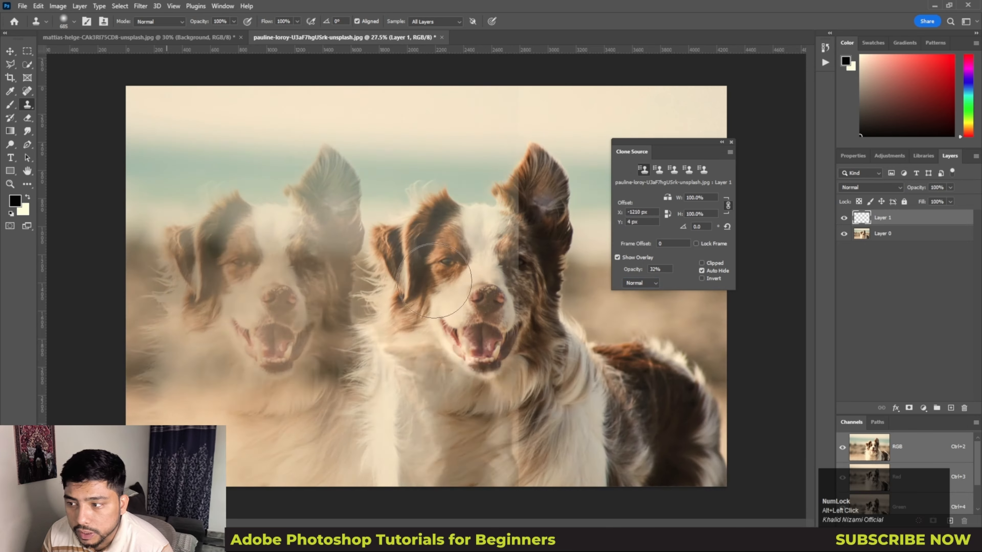
left_click(631, 271)
left_click_drag(631, 271, 641, 272)
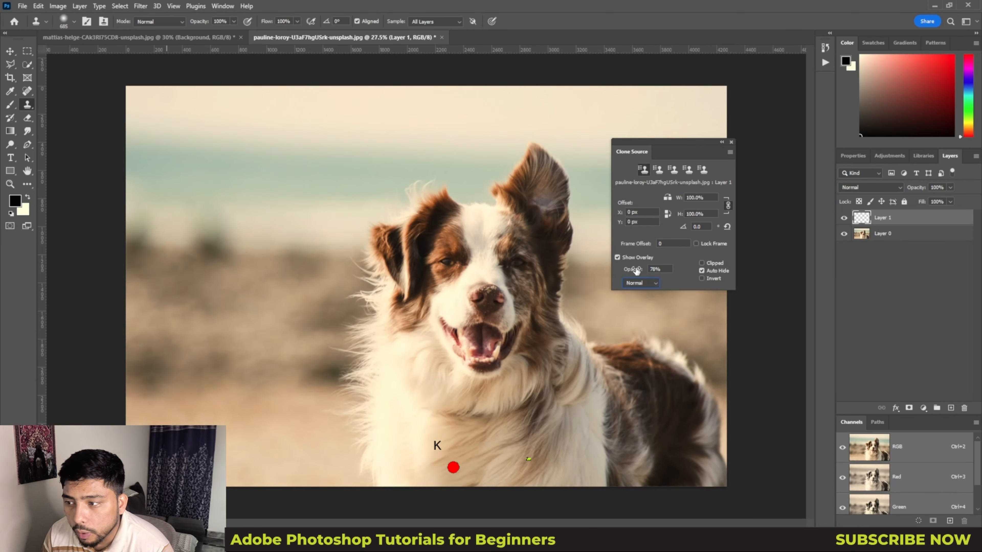
left_click_drag(631, 270, 619, 273)
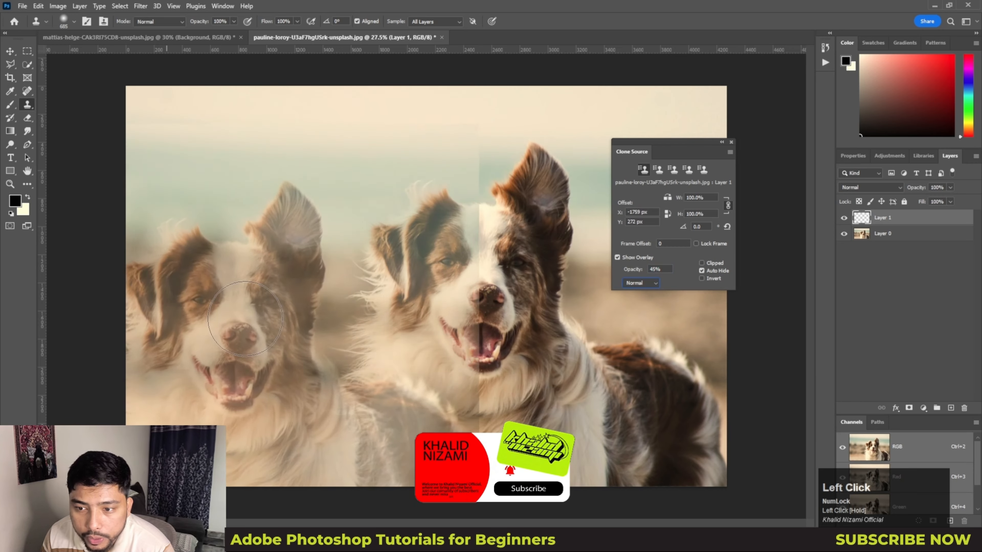
mouse_move(242, 324)
left_mouse_down()
mouse_move(246, 341)
mouse_move(283, 309)
left_mouse_up()
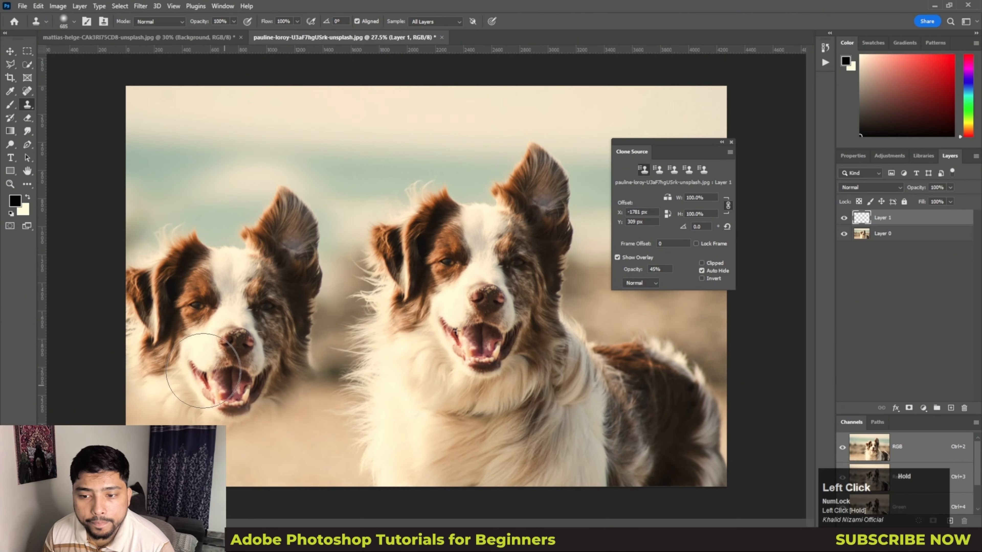